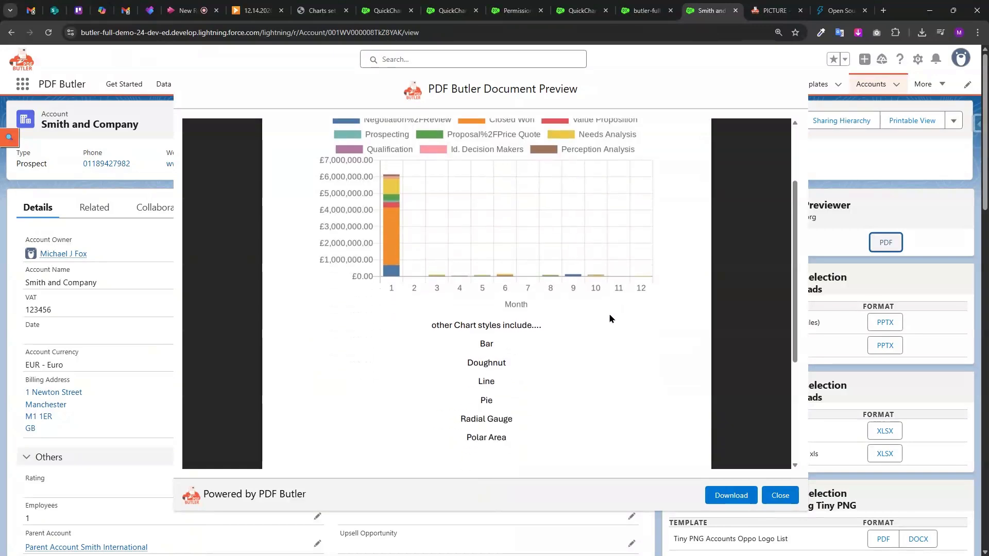
Save the SOQL query that groups opportunity amounts by close month and stage in the QuickChart Grouped Opportunities Per Month/Stage data source
scroll(550, 321, up, 2)
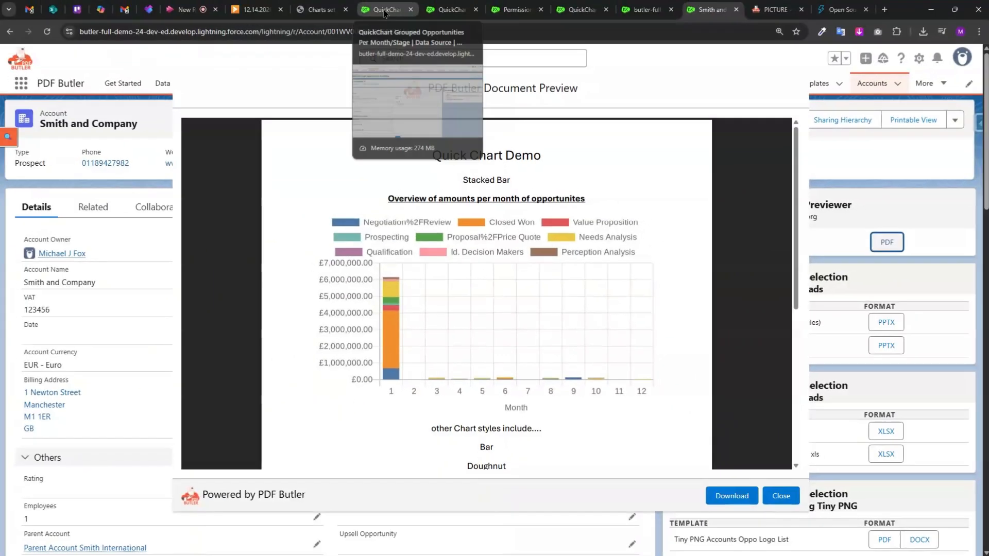
click(383, 10)
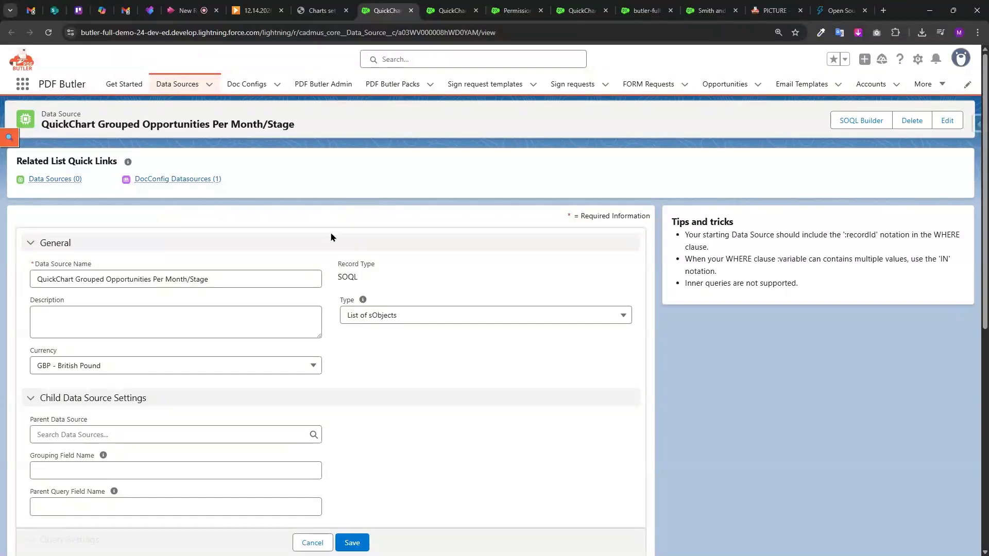
scroll(331, 242, down, 1)
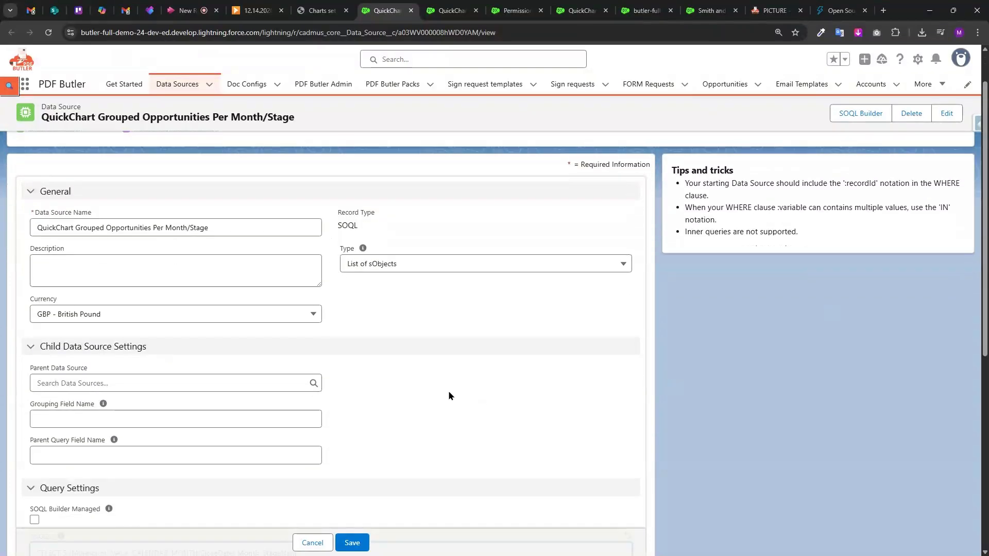
scroll(367, 351, down, 2)
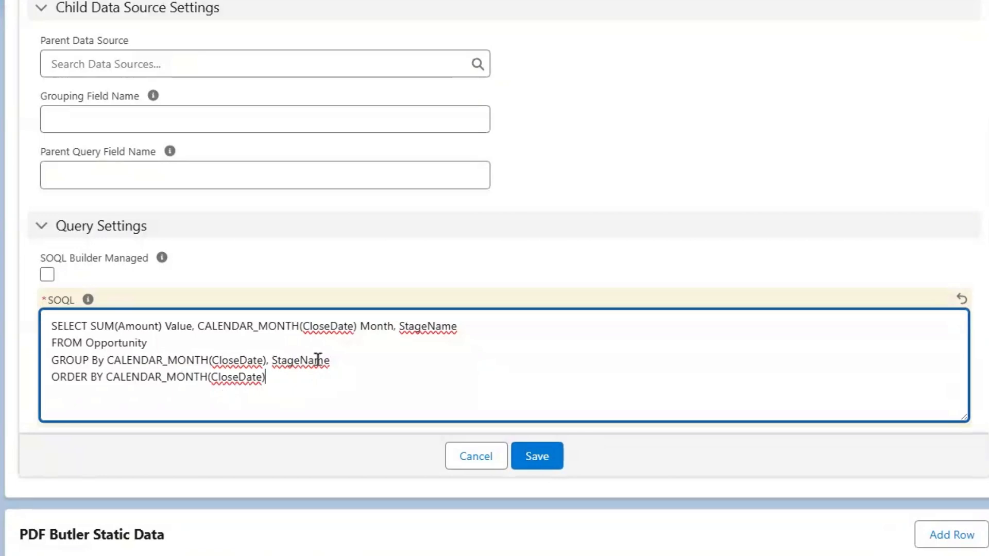
click(537, 456)
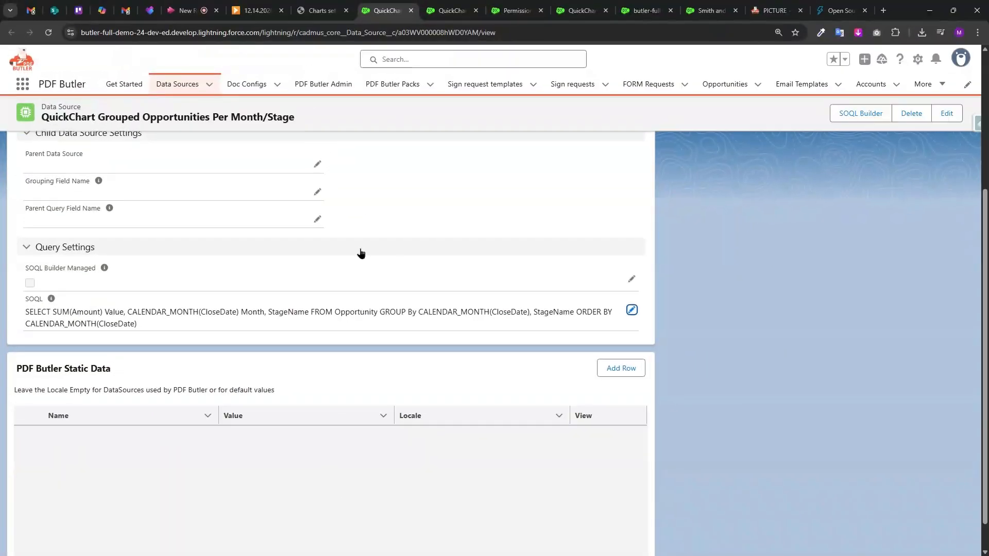
scroll(382, 136, up, 4)
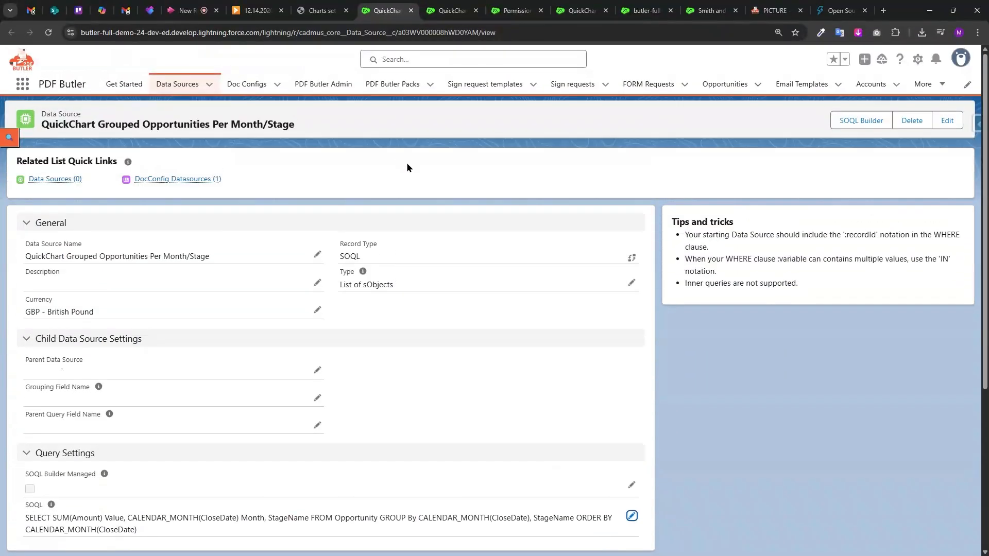
View the QuickChart - Stacked Bar Result data source and check the record types offered for a new data source, including KEYVALUE
click(451, 12)
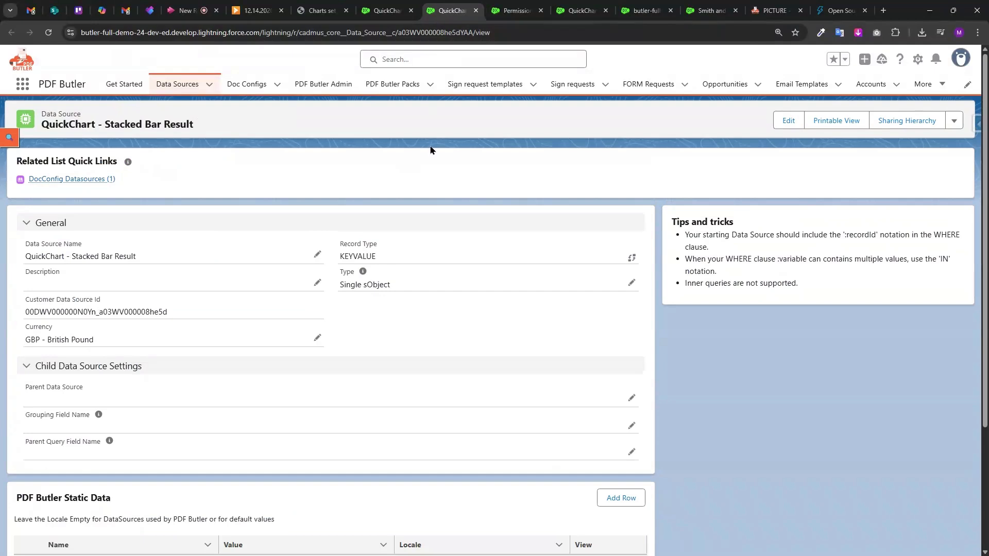
click(209, 85)
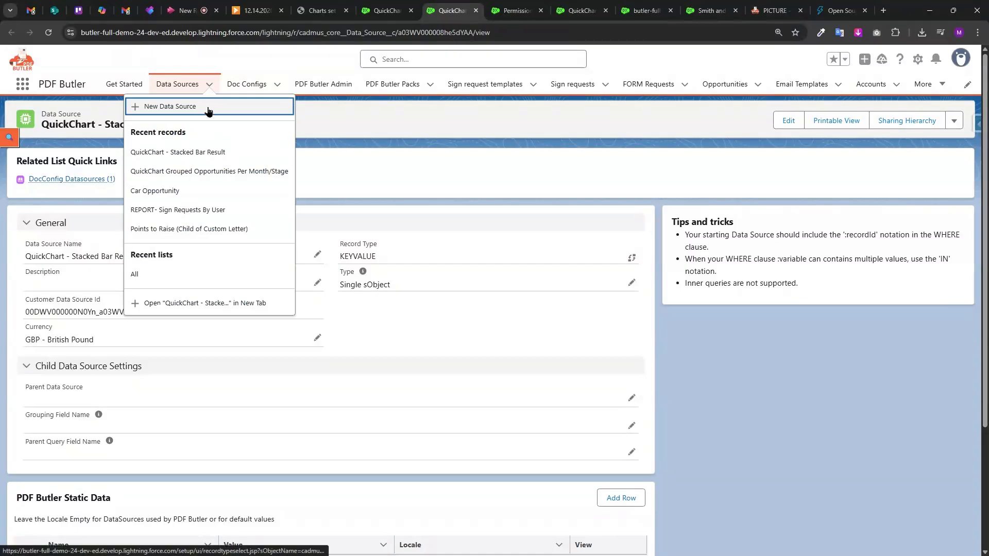
click(209, 107)
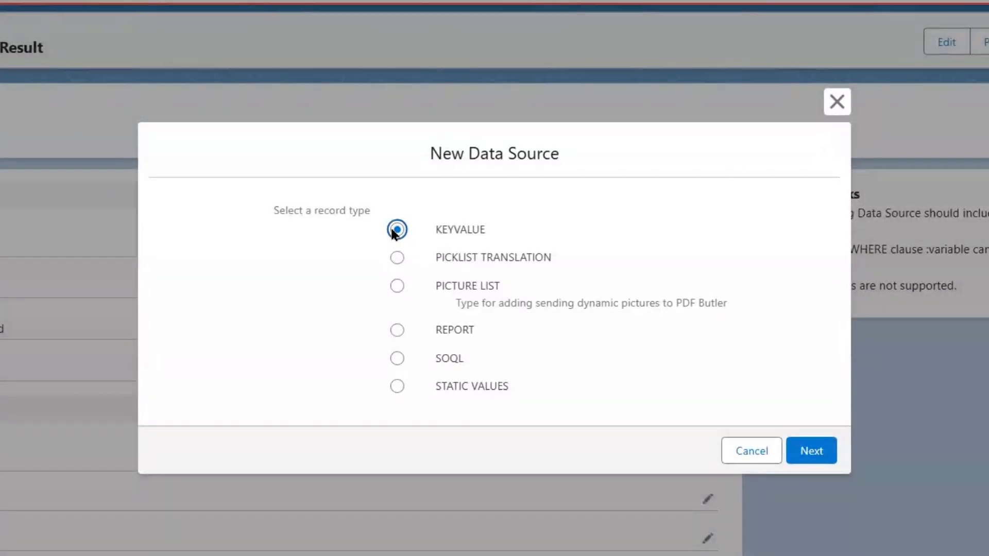
click(740, 459)
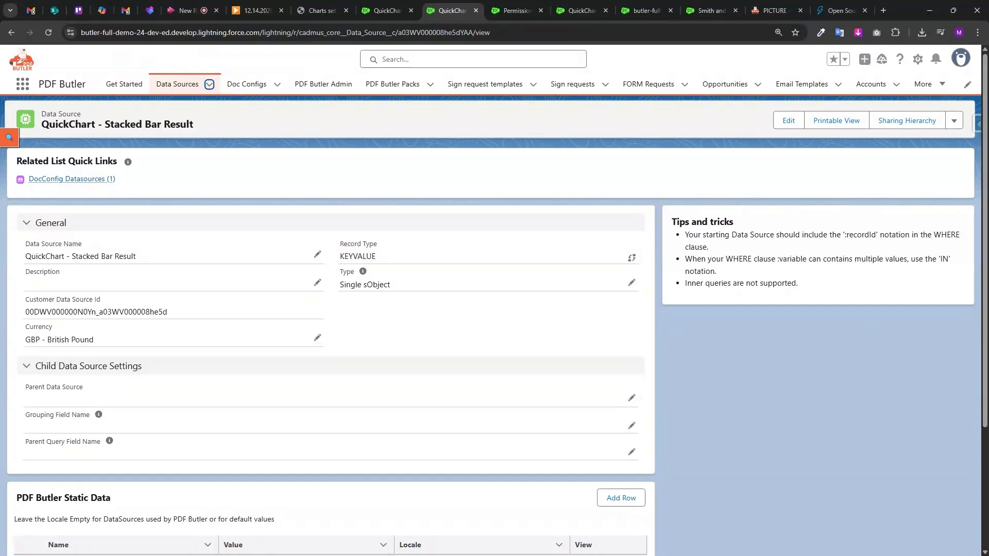
Switch to Word to view the grey chart placeholder in the QuickChart Opportunities template, and return to the browser
key(alt+Tab)
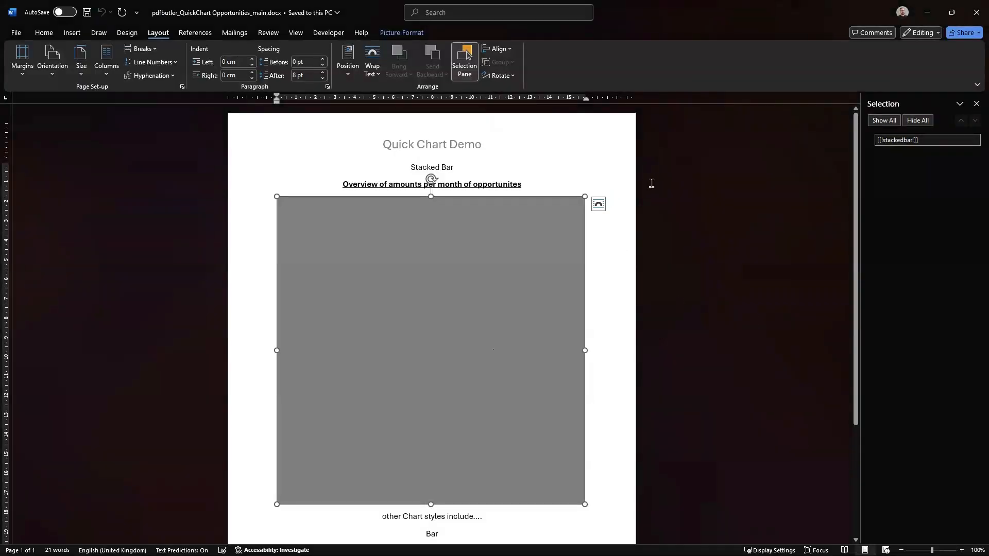
click(656, 183)
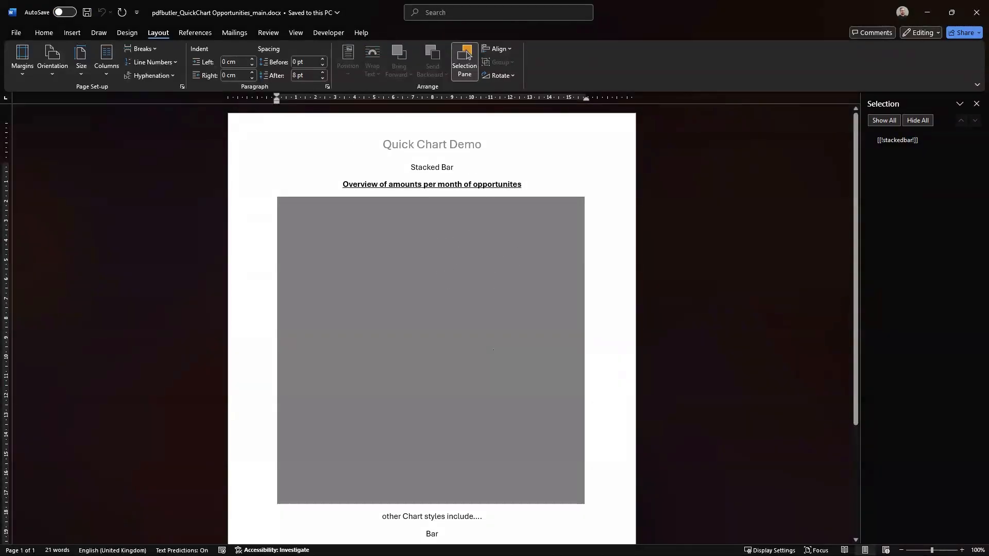
key(alt+Tab)
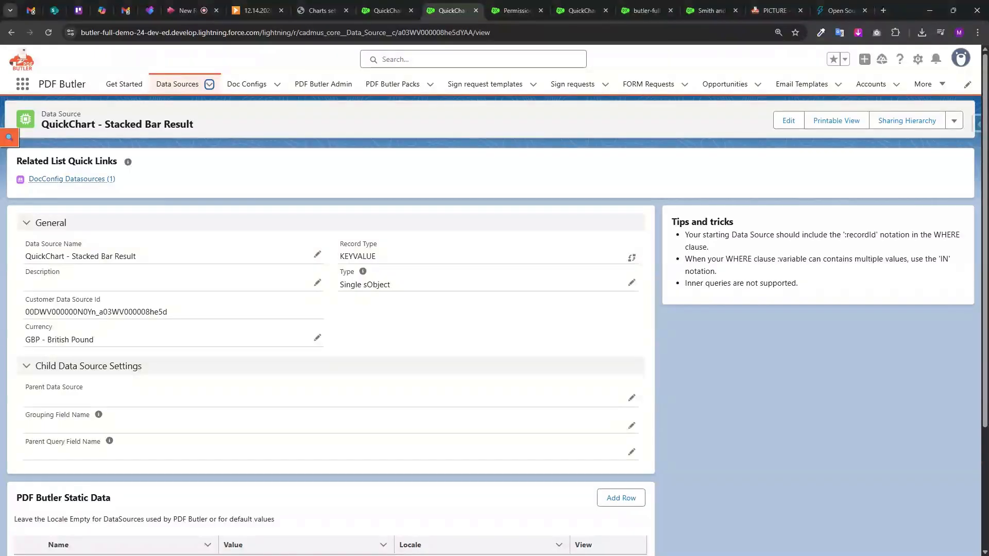
Find the Picture Placeholder image in the PICTURE article of the PDF Butler Academy and view it with its save and copy options
click(774, 10)
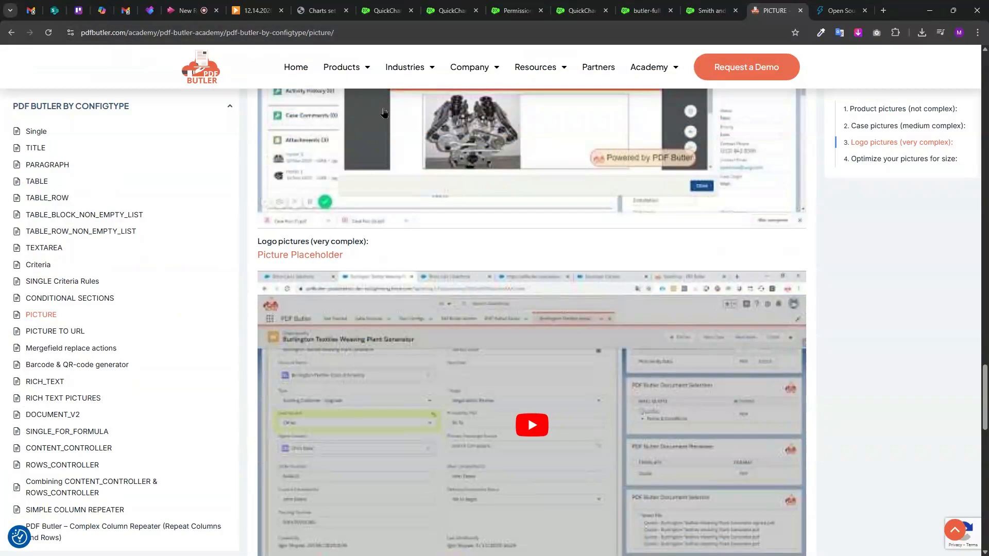
scroll(474, 220, up, 20)
scroll(468, 216, up, 10)
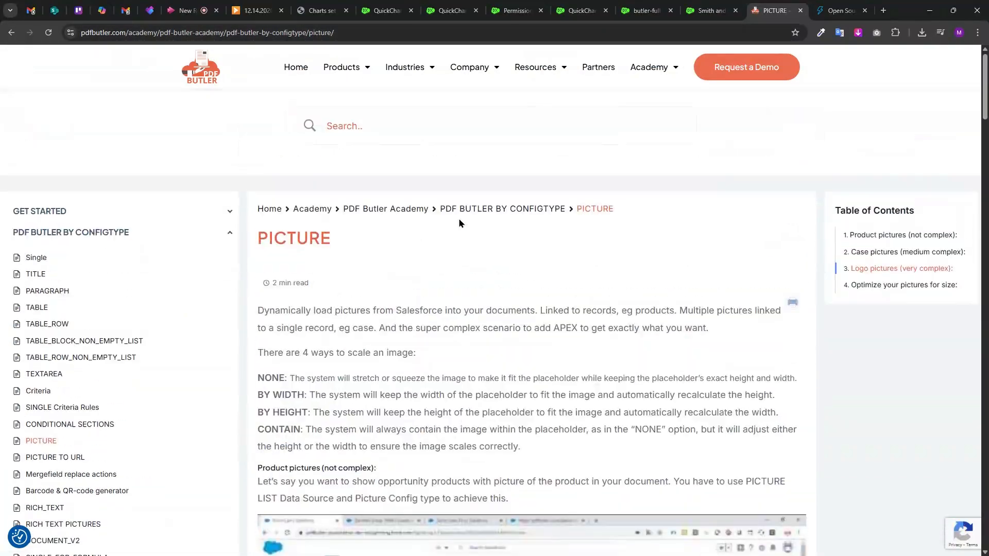
scroll(458, 218, down, 12)
scroll(464, 227, down, 20)
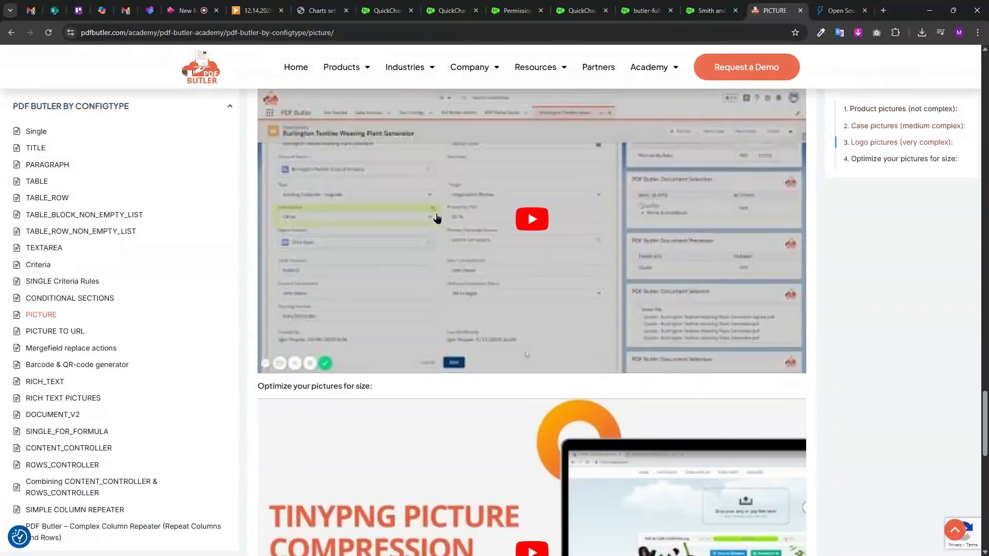
scroll(398, 214, up, 5)
scroll(398, 214, up, 1)
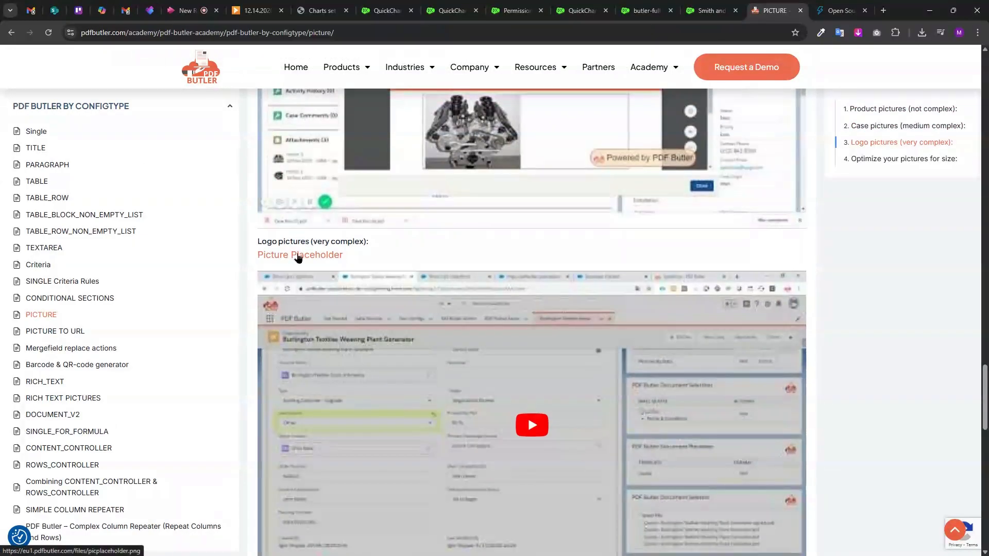
click(298, 258)
right_click(488, 231)
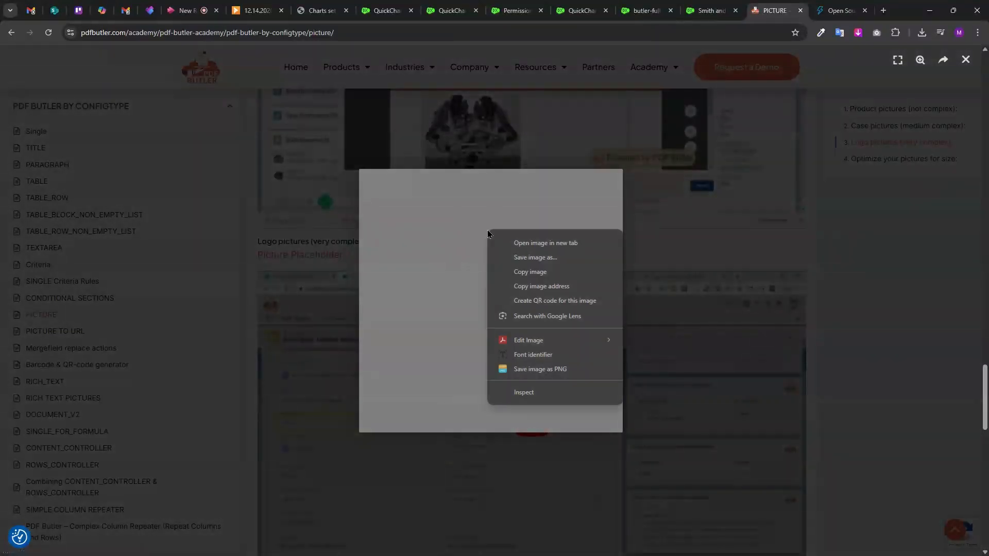
click(891, 254)
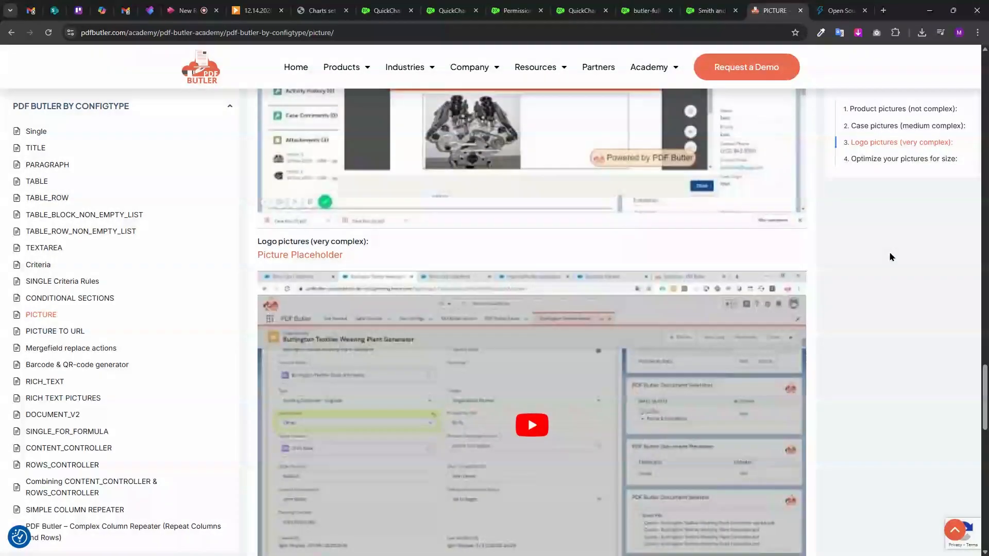
In Word, select the grey chart placeholder and inspect its object name by highlighting stackedbar in the list of document objects
key(alt+Tab)
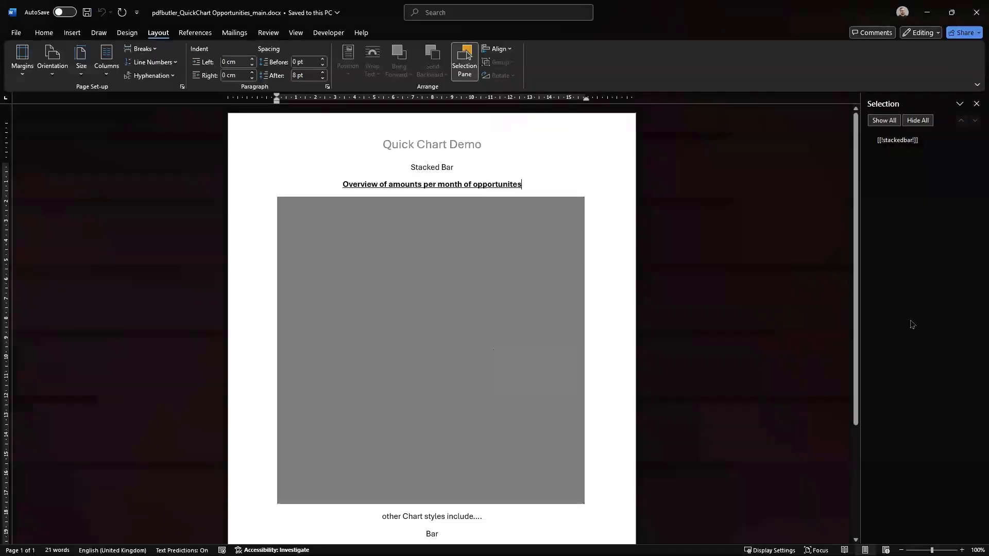
click(494, 239)
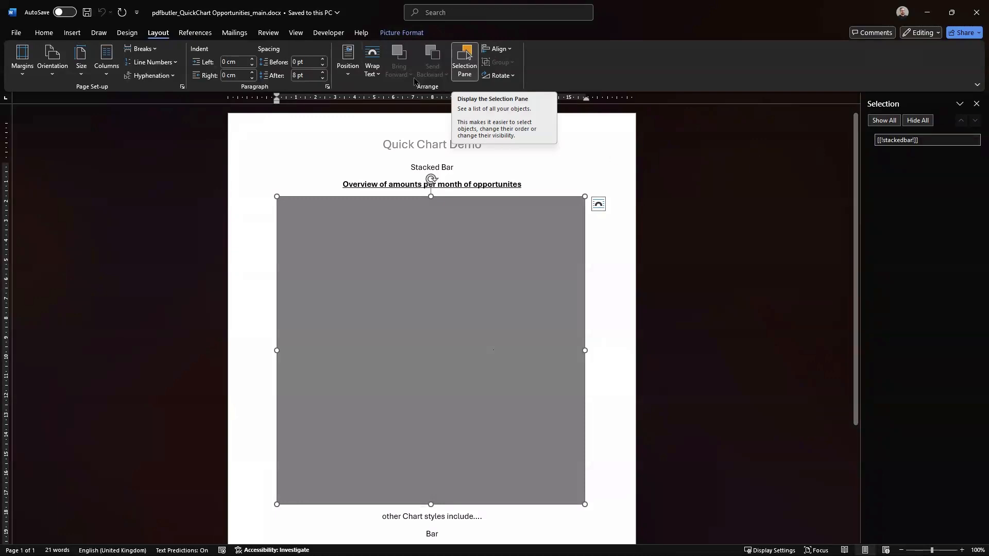
click(466, 58)
click(467, 57)
click(467, 58)
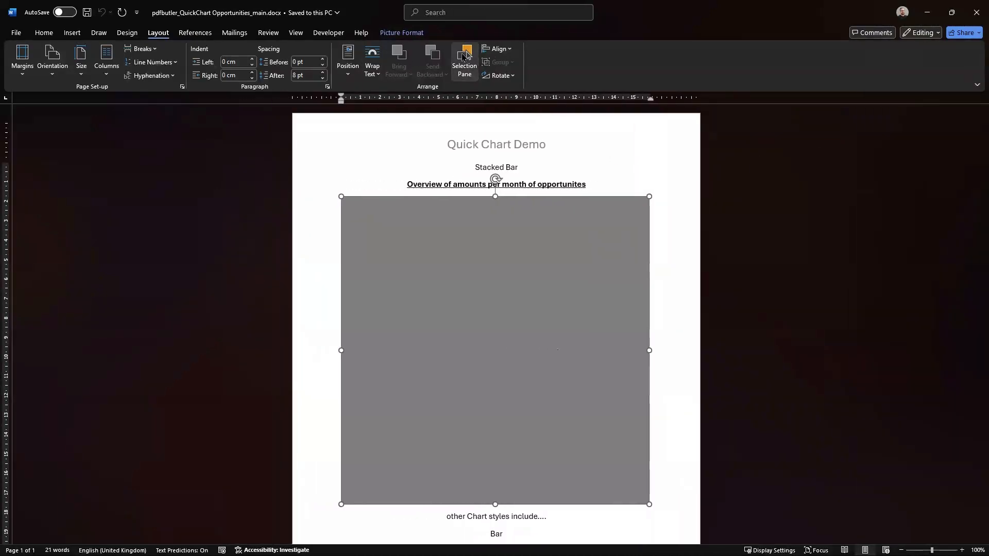
click(466, 57)
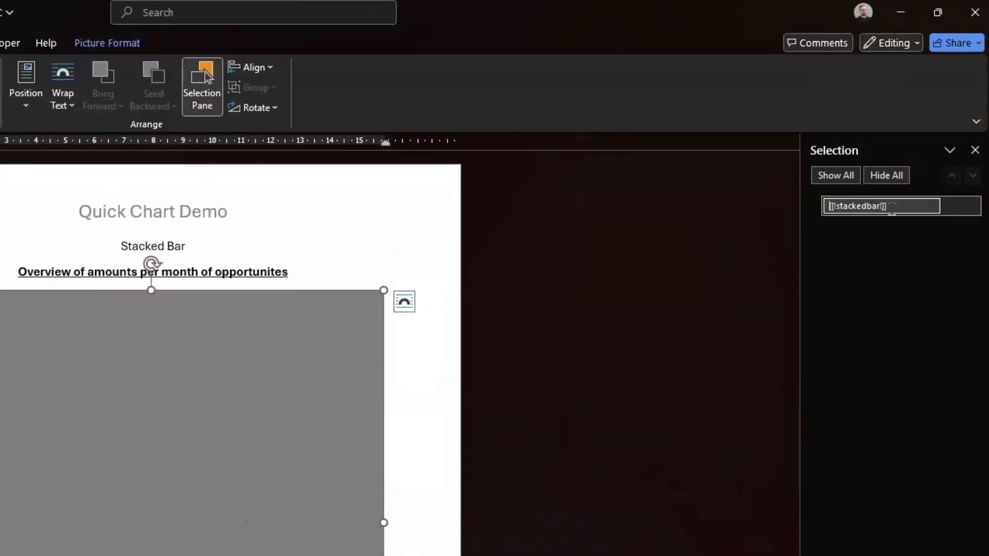
drag(899, 206, 881, 206)
double_click(857, 206)
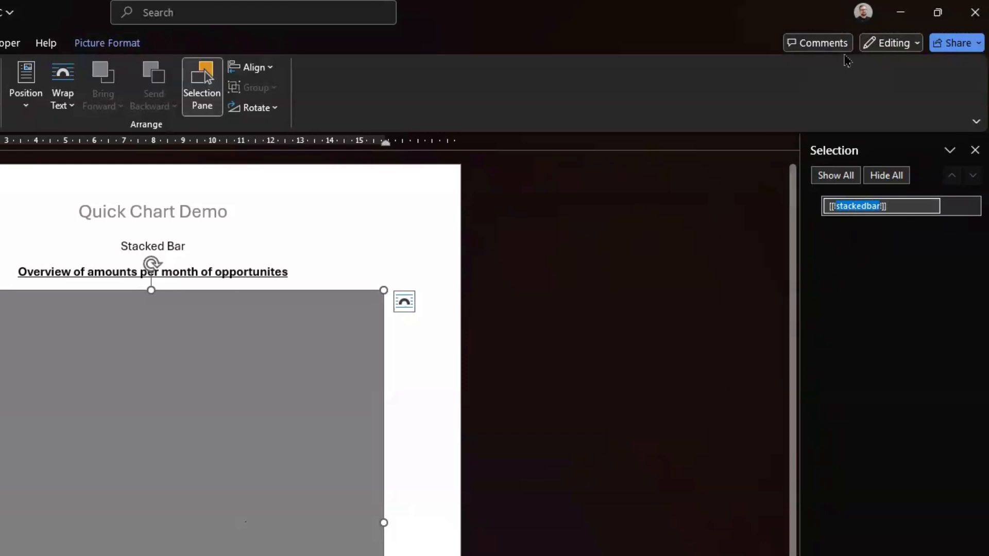
click(900, 11)
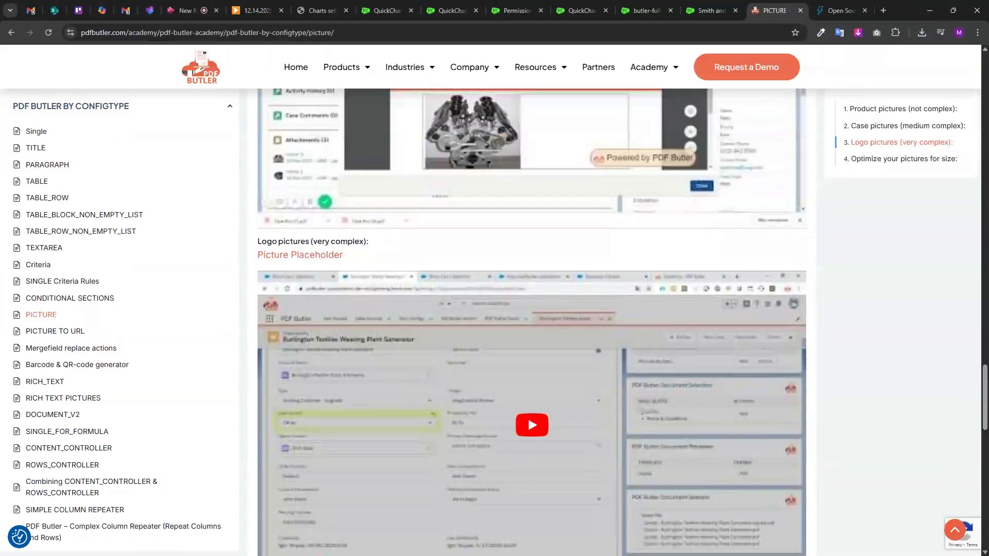
Open the Actionables object settings of the PDF Butler Admin Local permission set for editing
click(510, 13)
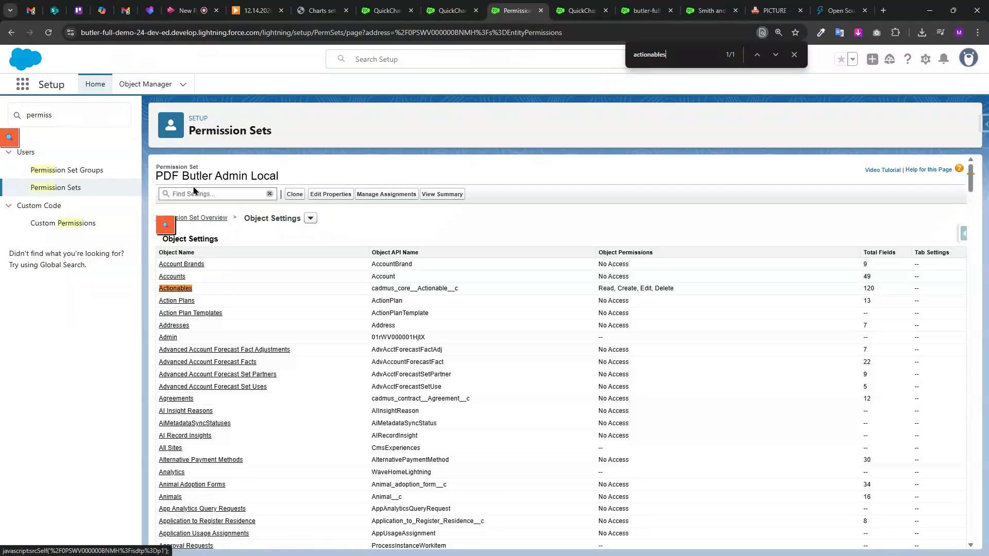
click(180, 294)
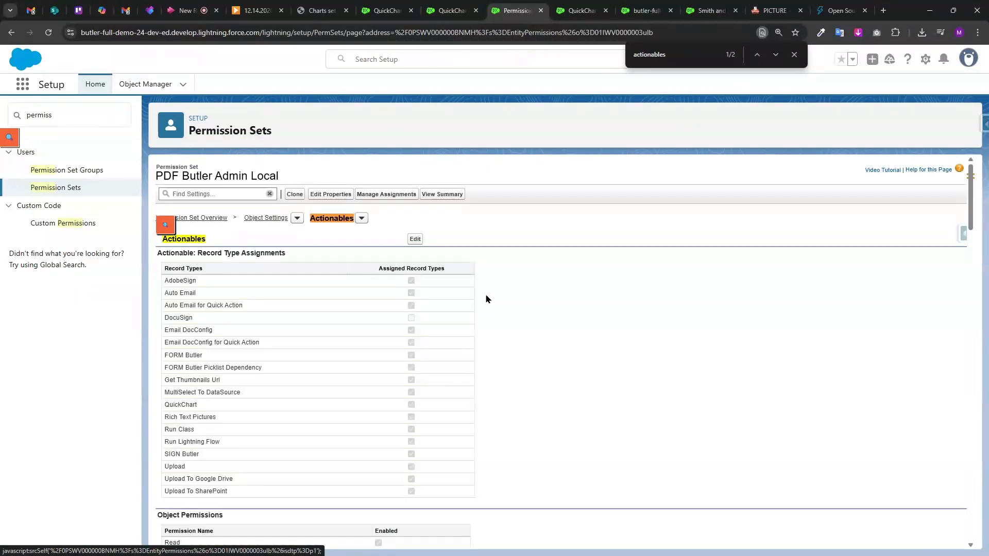
scroll(484, 292, down, 4)
scroll(486, 293, up, 4)
click(419, 238)
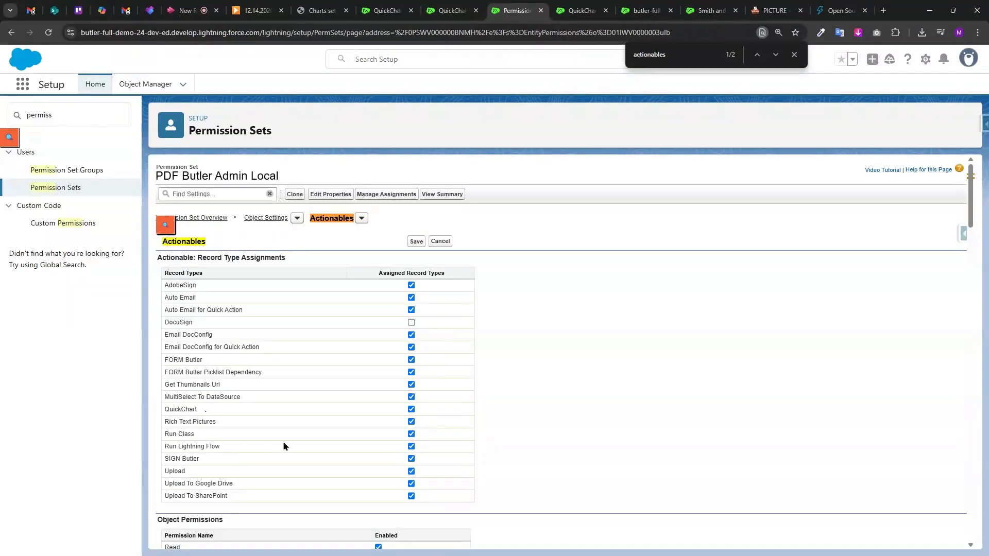
Check the QuickChart record type assignment, the object permissions, and the read and edit access of the Chart fields for Actionables
scroll(516, 370, down, 3)
scroll(515, 370, down, 1)
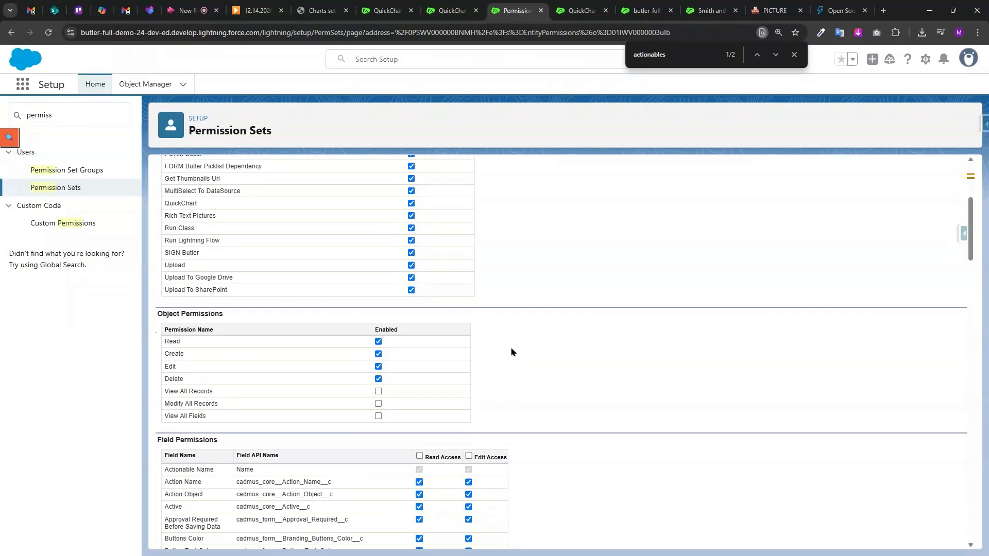
scroll(542, 343, down, 3)
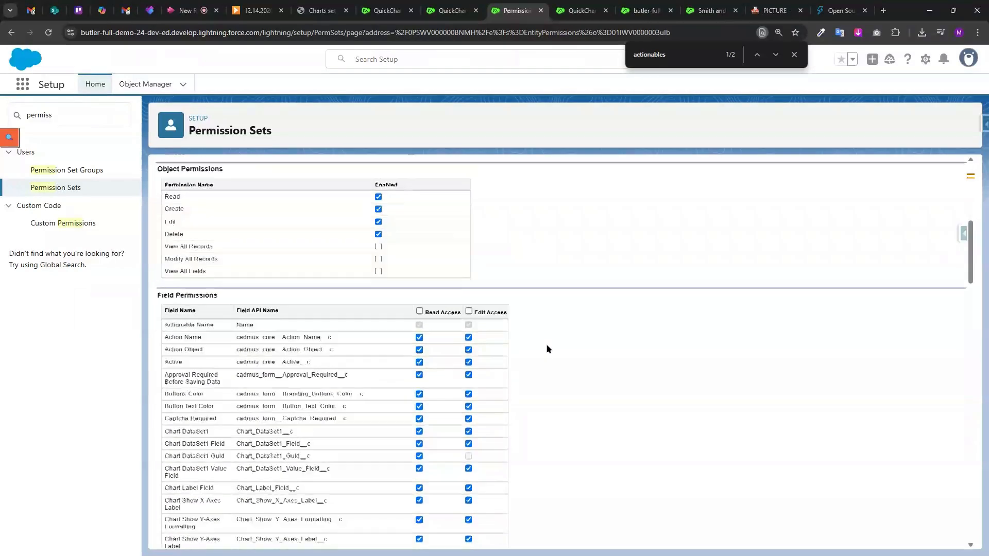
scroll(548, 349, up, 5)
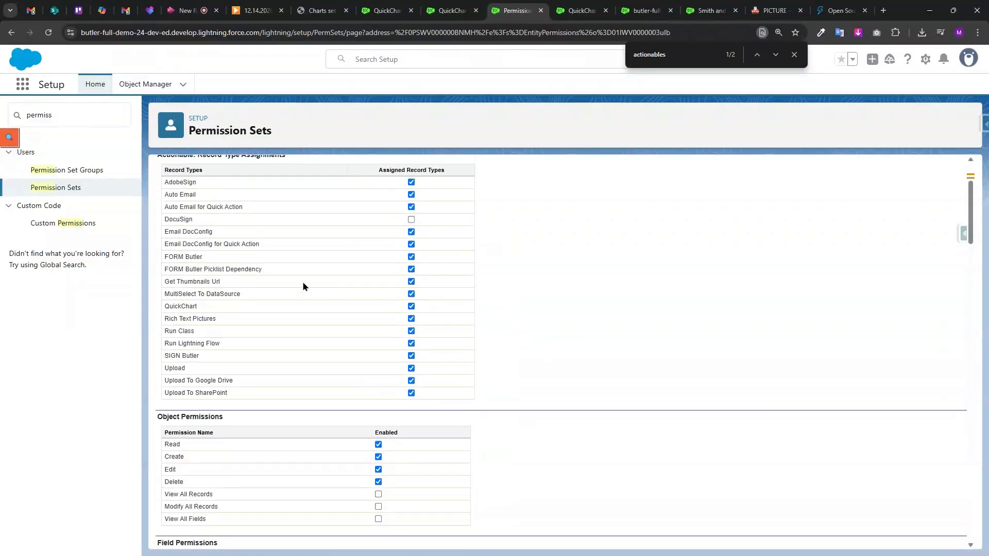
double_click(181, 306)
scroll(566, 306, down, 1)
scroll(542, 305, down, 7)
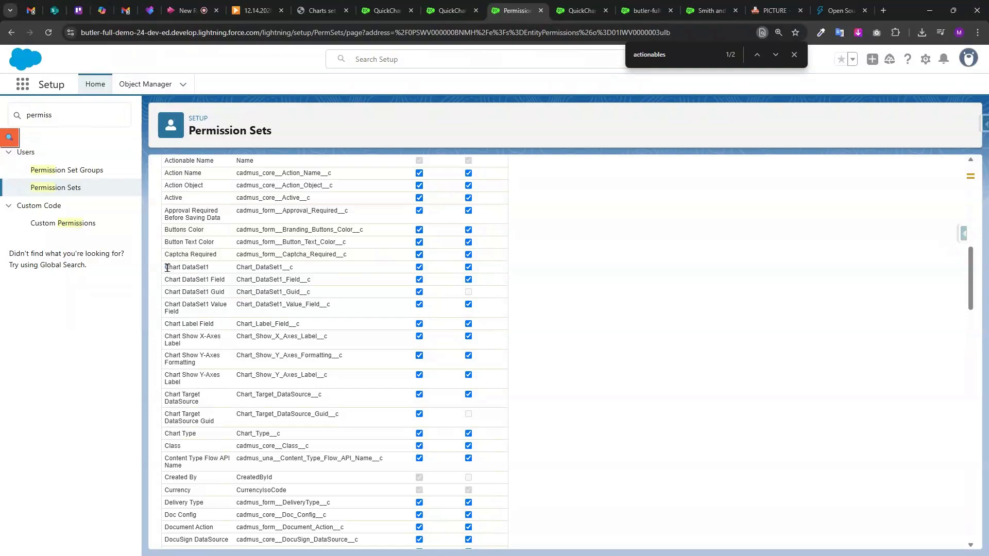
drag(165, 267, 215, 273)
scroll(431, 273, down, 7)
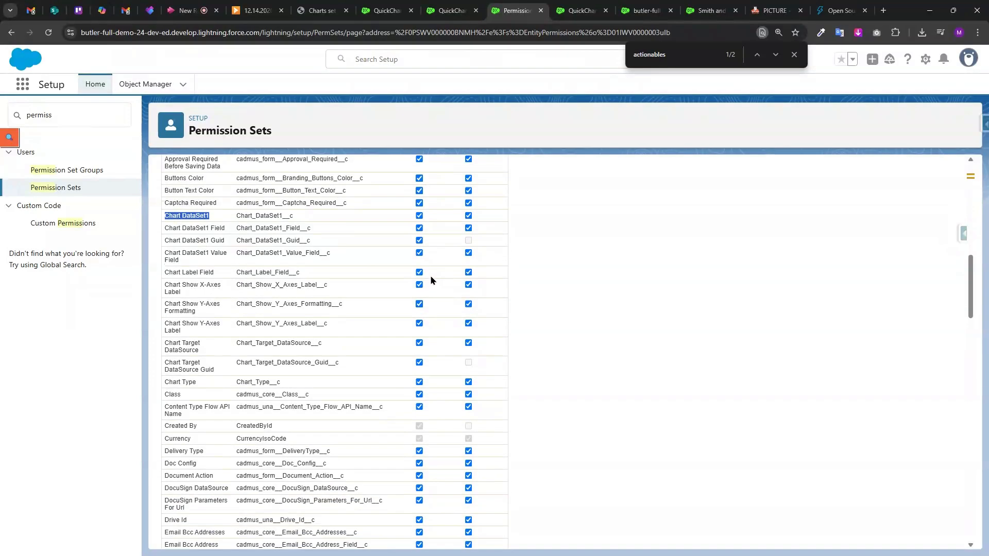
scroll(425, 285, down, 10)
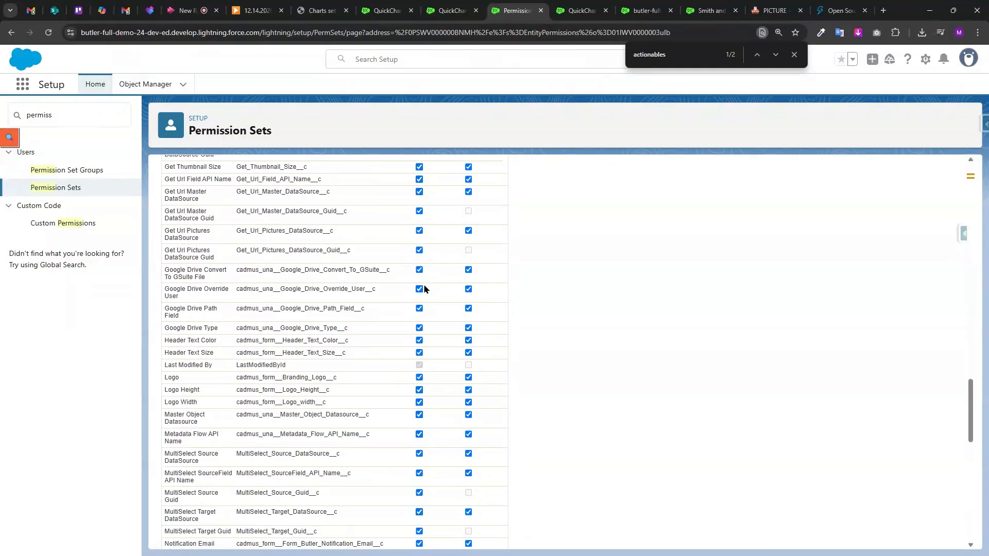
scroll(425, 288, down, 15)
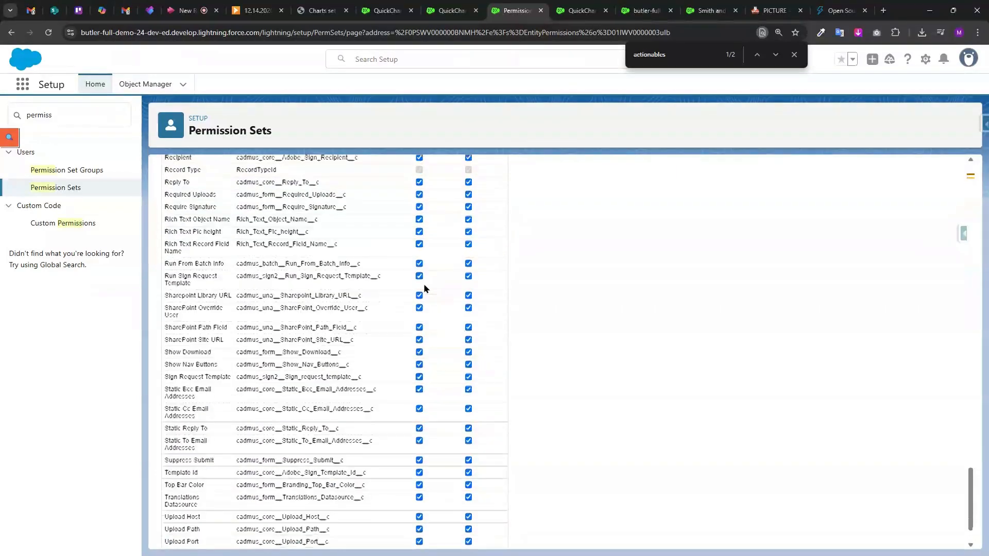
Finish checking the Actionables field permissions and open the Stacked Bar actionable of the QuickChart Opportunities Doc Config
scroll(424, 288, down, 2)
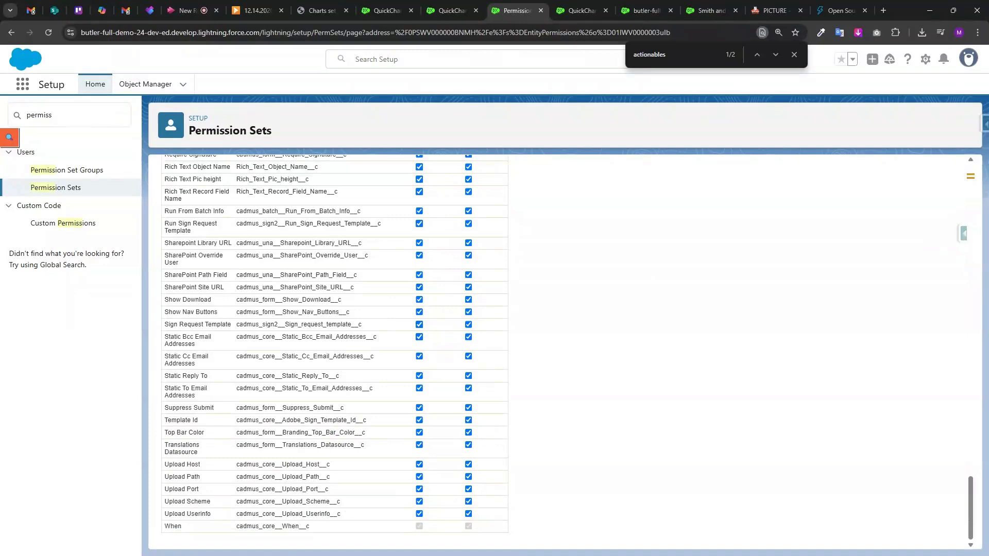
click(581, 10)
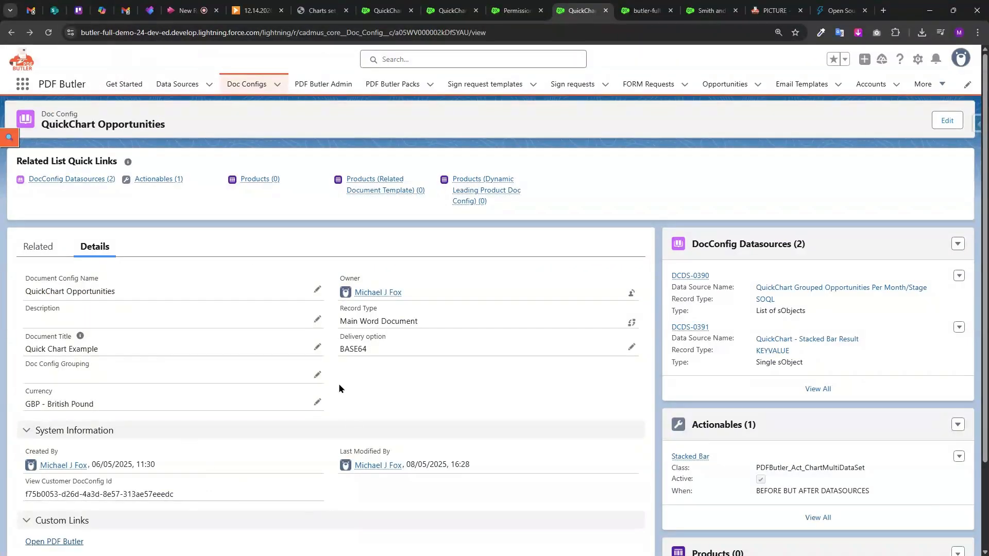
scroll(368, 388, down, 1)
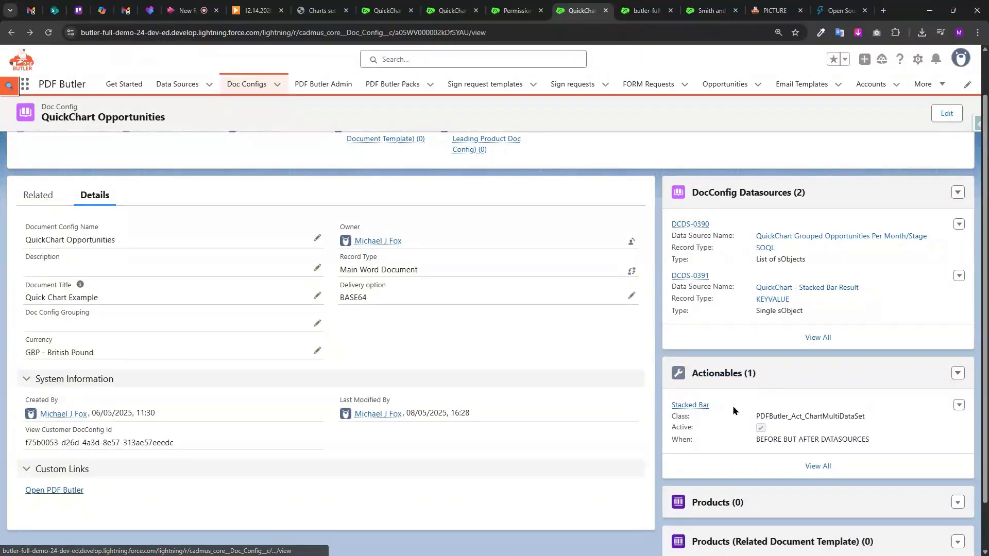
click(691, 405)
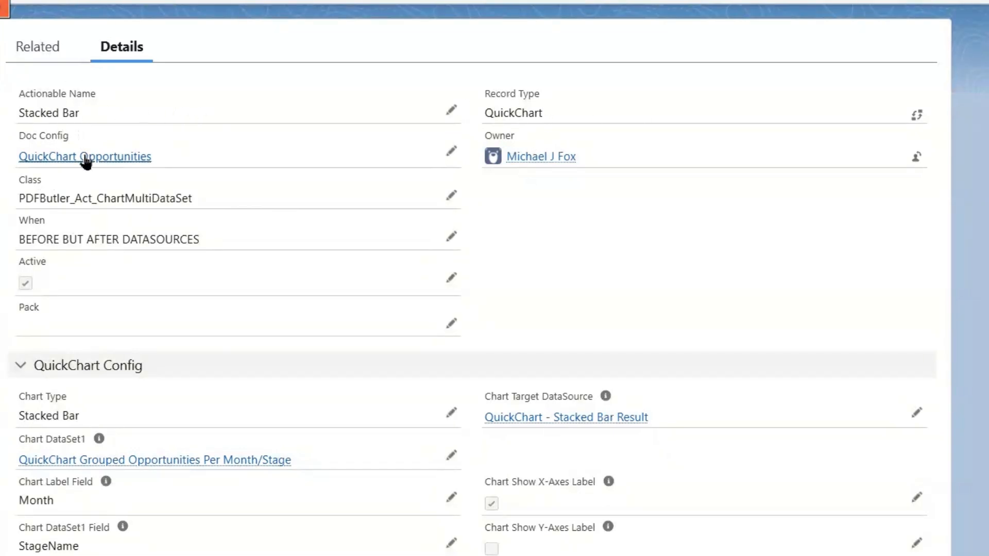
Open the Stacked Bar actionable for editing and review its When setting and the available Chart Type options
mouse_move(61, 165)
click(452, 239)
click(445, 269)
click(445, 269)
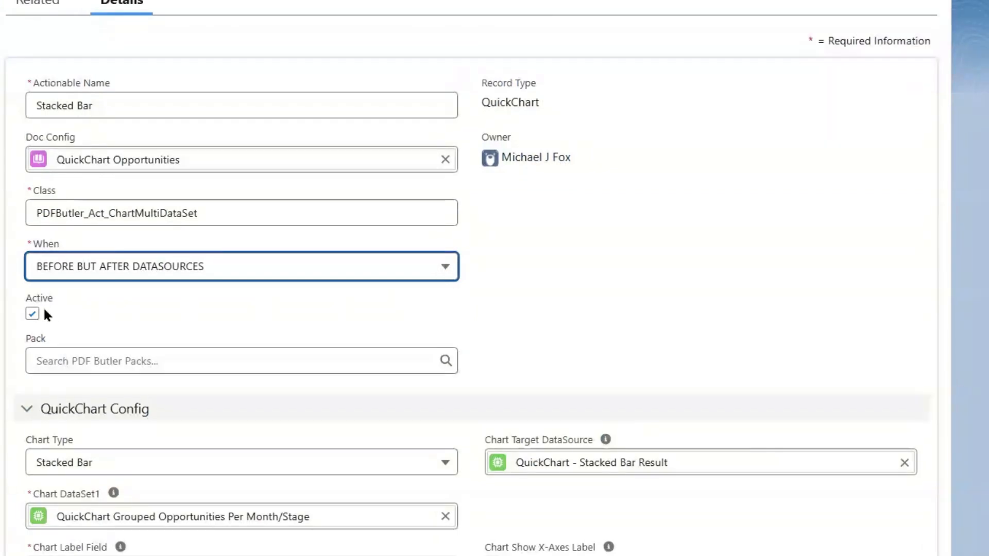
scroll(502, 305, down, 3)
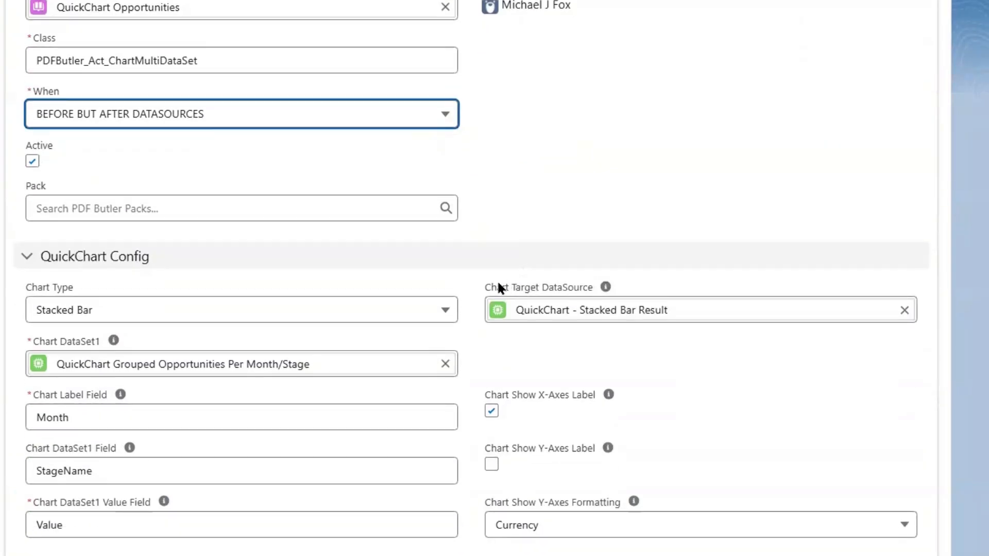
click(442, 315)
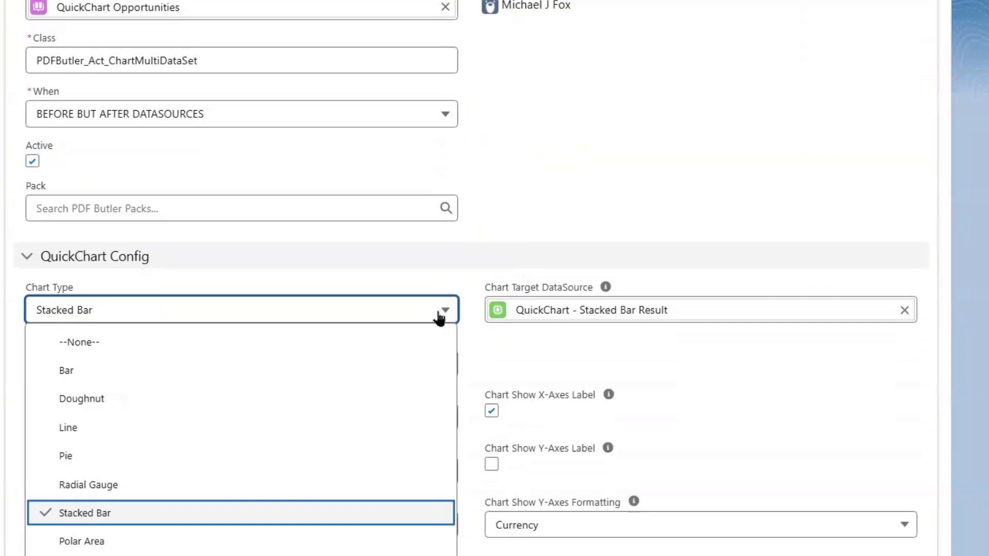
click(517, 330)
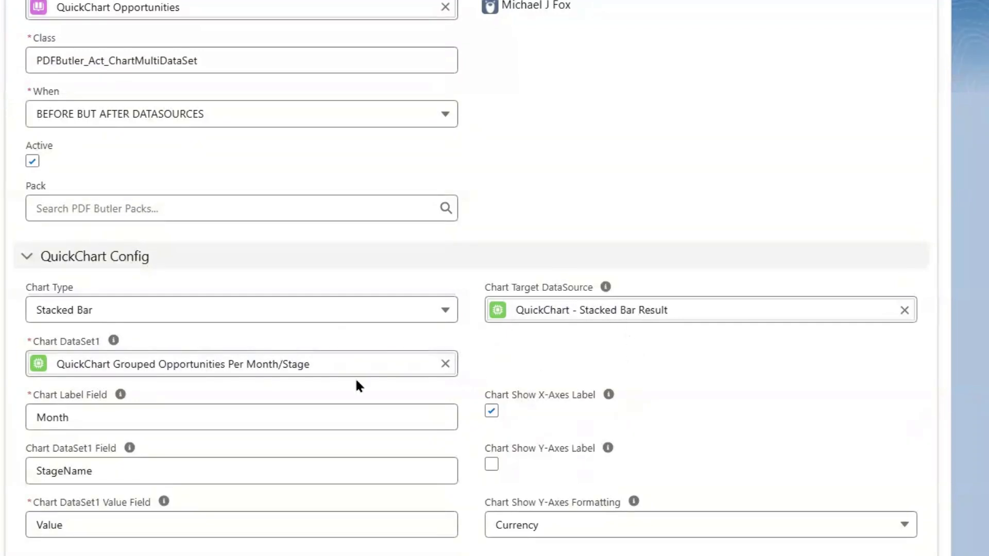
Read the help for the chart label and DataSet1 fields, review the Y-axes formatting options, and leave the actionable without saving
mouse_move(120, 395)
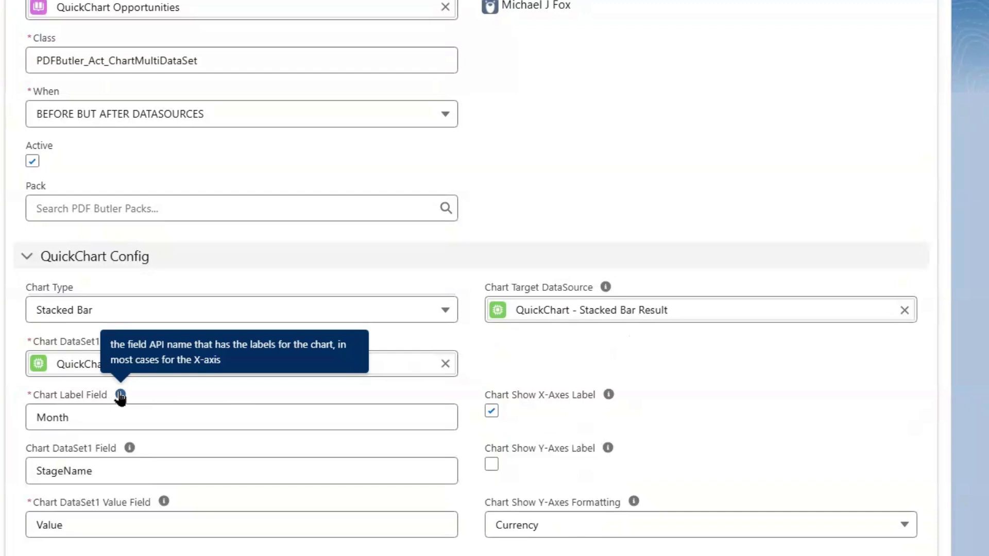
mouse_move(131, 452)
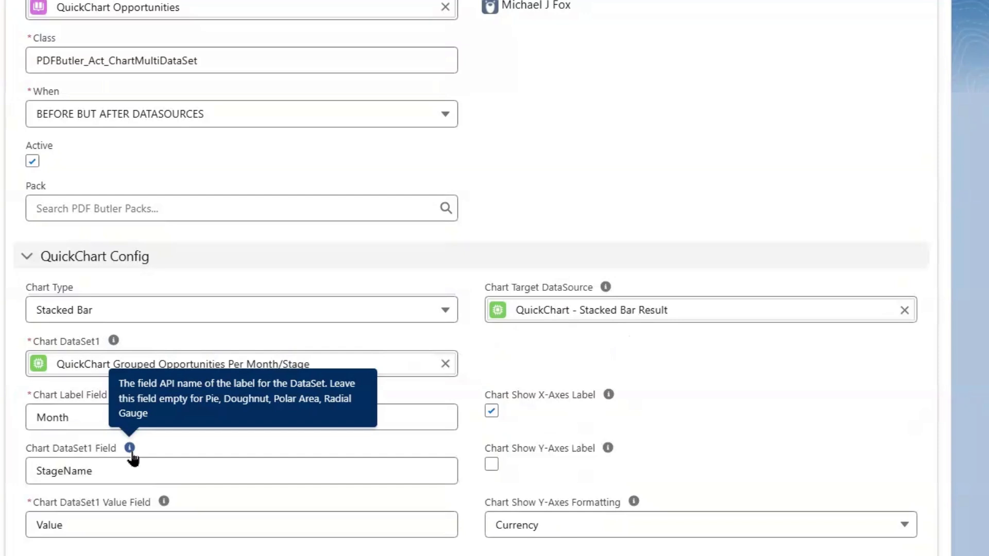
mouse_move(165, 506)
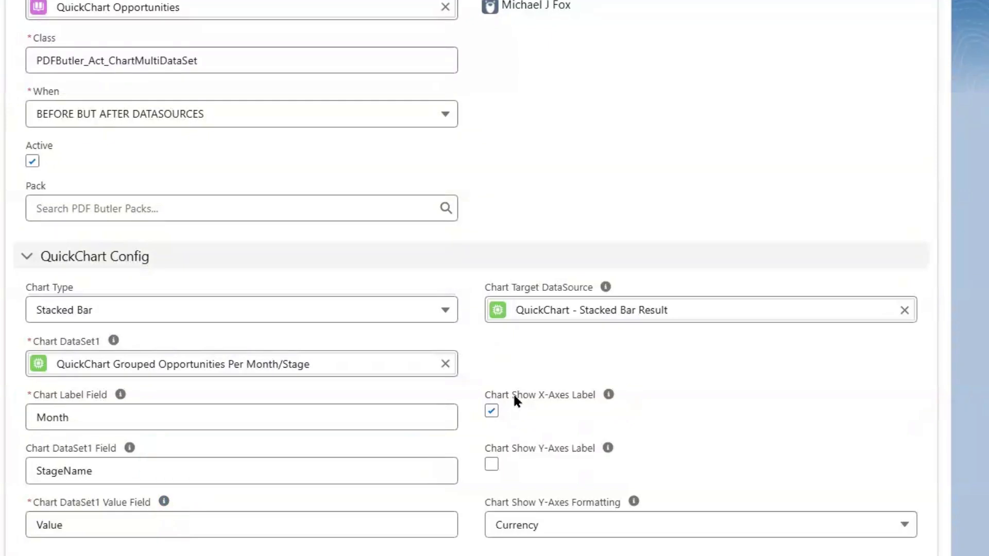
scroll(667, 444, down, 2)
click(659, 457)
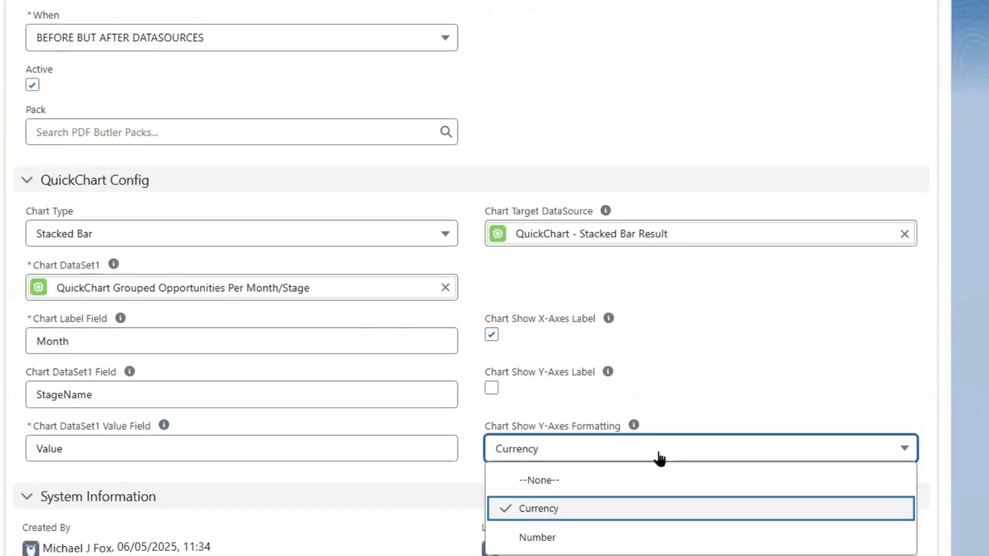
click(659, 457)
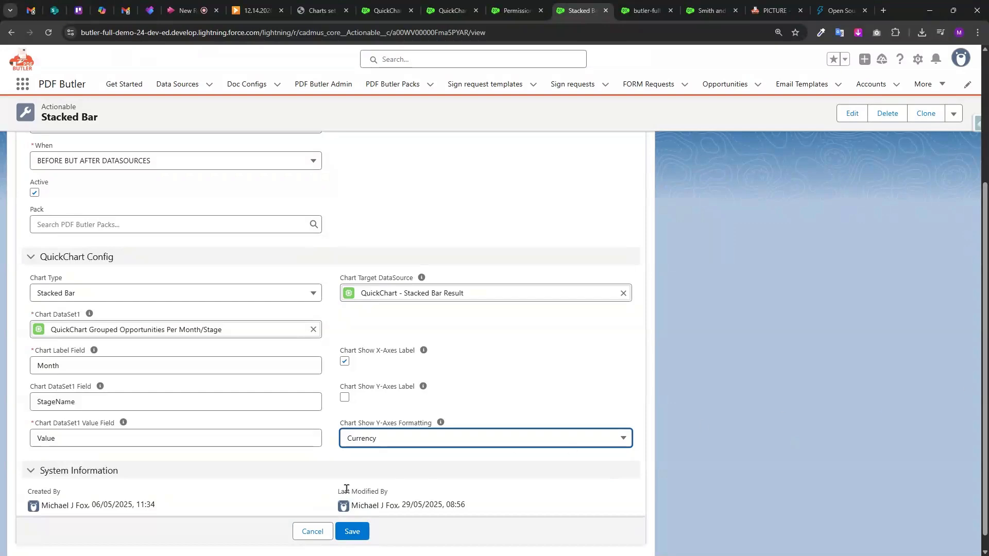
click(326, 528)
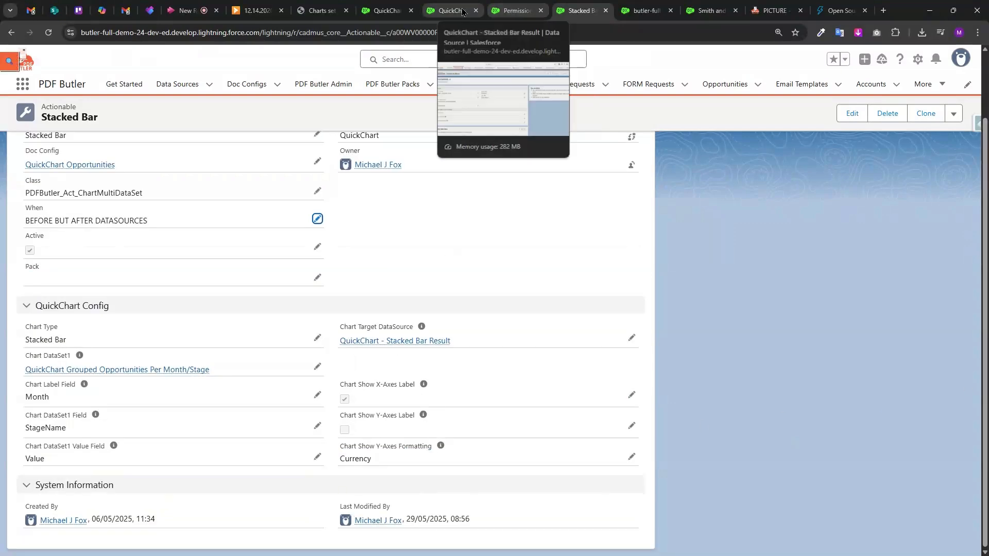
Switch to the PDF Butler configuration of QuickChart Opportunities and open the QuickChart - Stacked Bar Result data source for editing
click(11, 33)
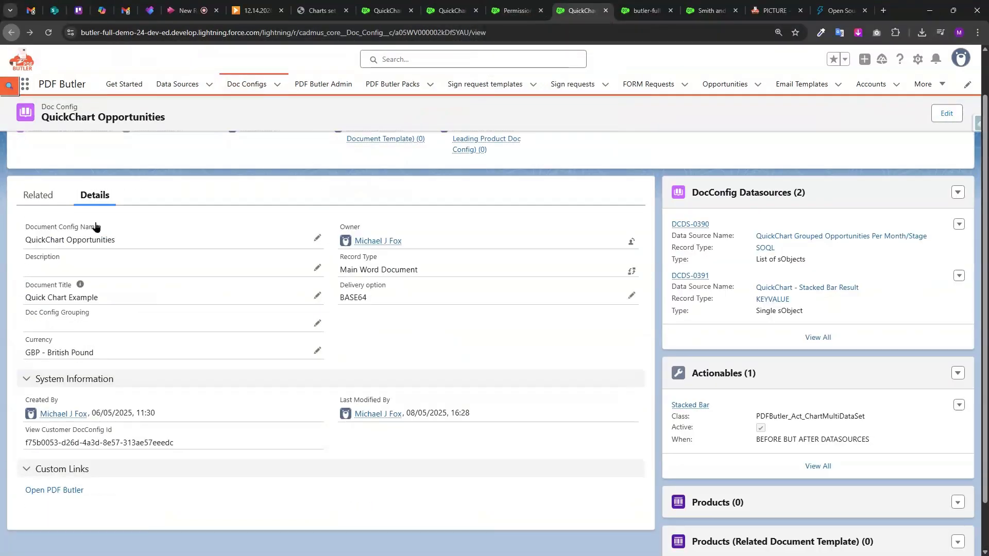
scroll(120, 369, down, 2)
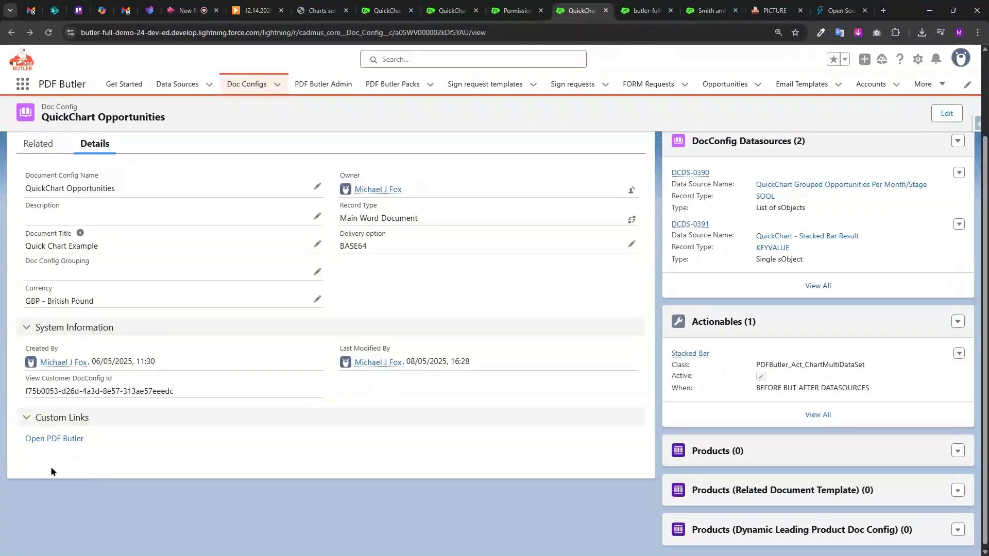
click(647, 16)
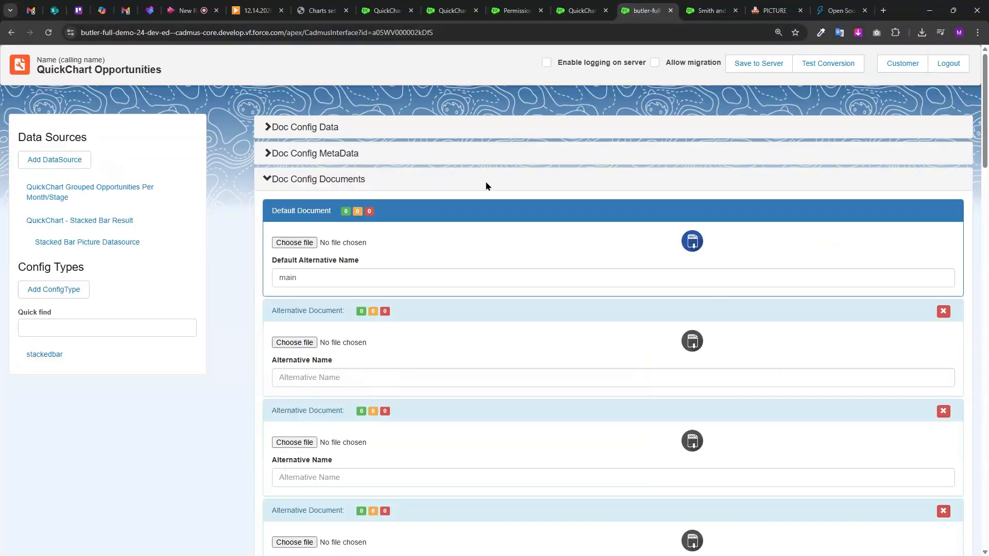
click(82, 223)
click(871, 202)
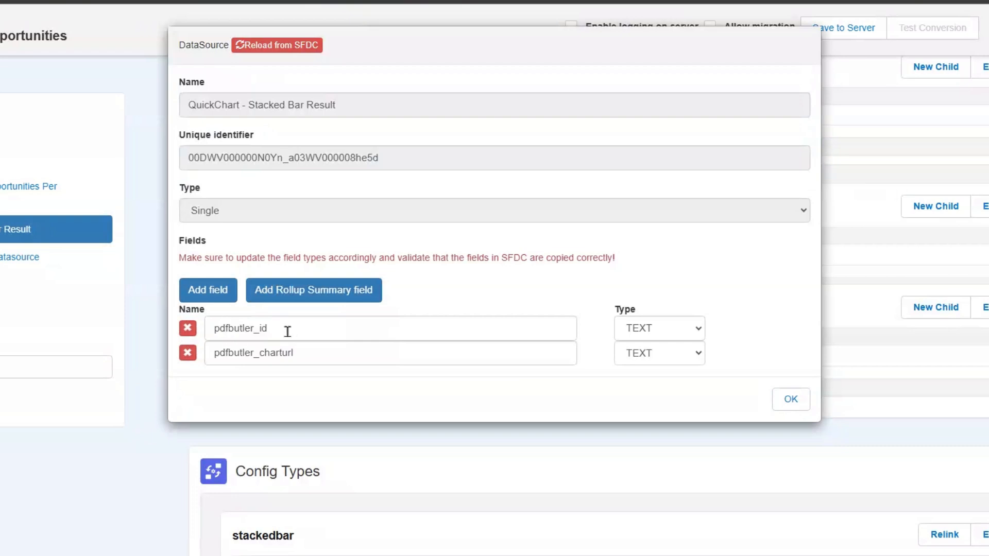
Remove the pdfbutler_charturl field from the Stacked Bar Result data source and add it again as a new TEXT field
double_click(307, 352)
key(ctrl+c)
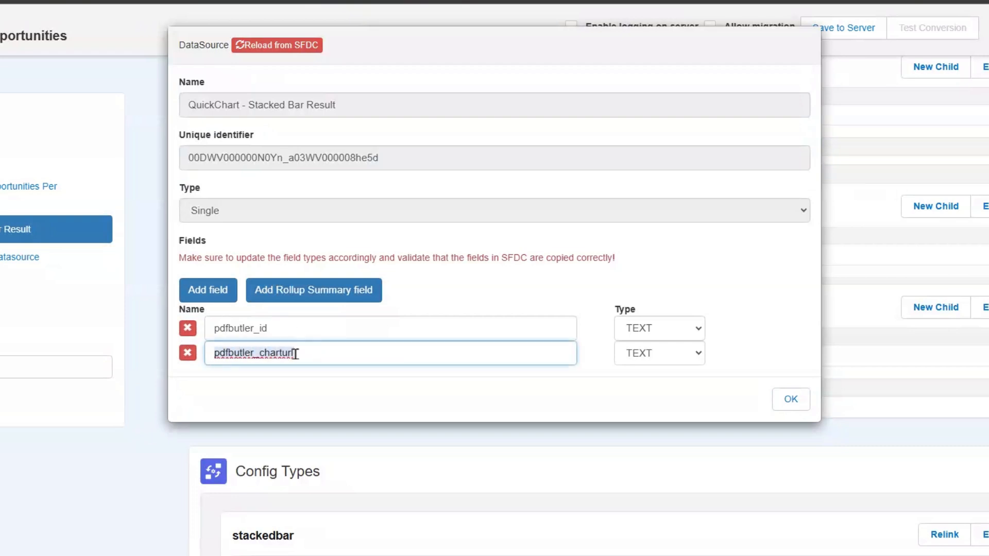
click(188, 353)
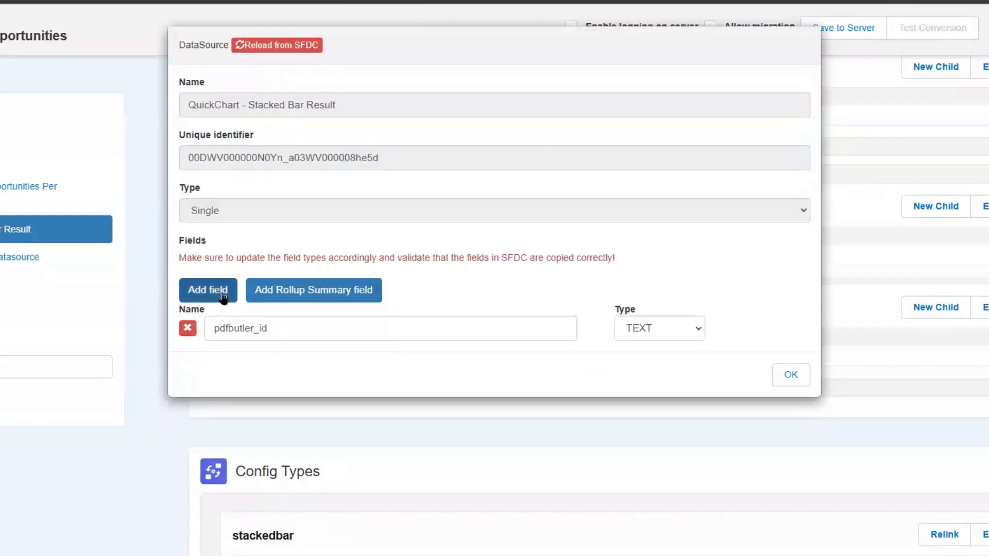
click(223, 298)
click(278, 354)
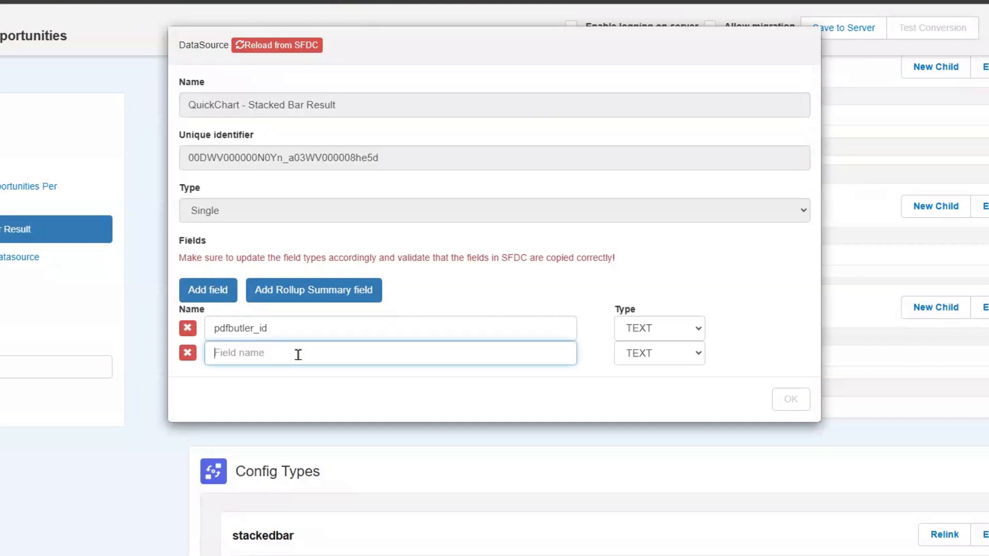
key(ctrl+v)
click(366, 398)
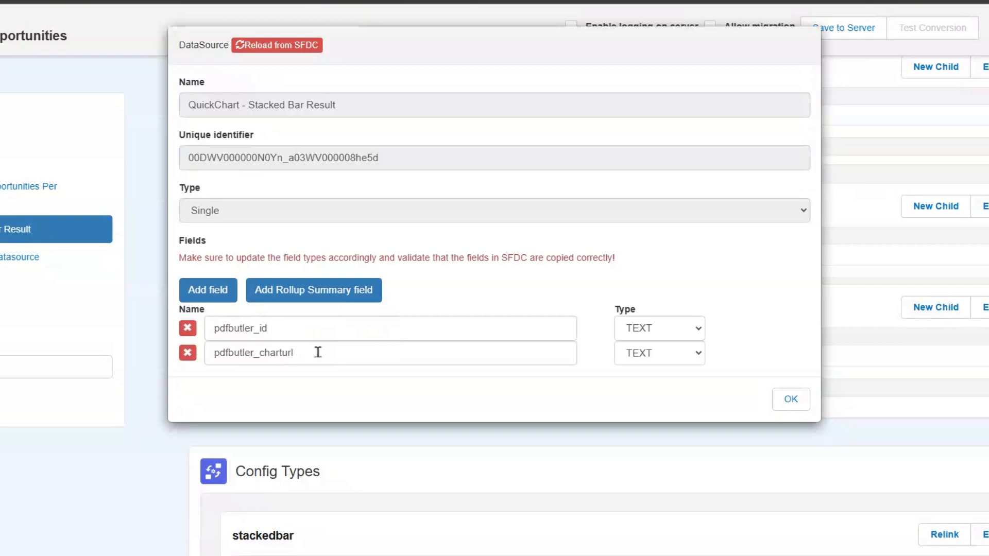
click(791, 399)
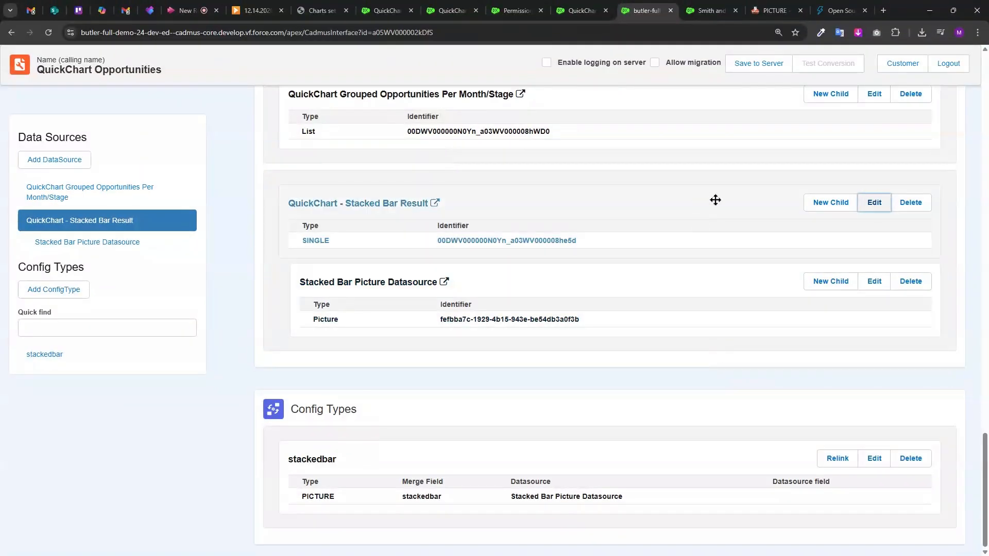
View the dynamic picture option for a new child data source, and check the ID and URL field choices of Stacked Bar Picture Datasource
click(827, 205)
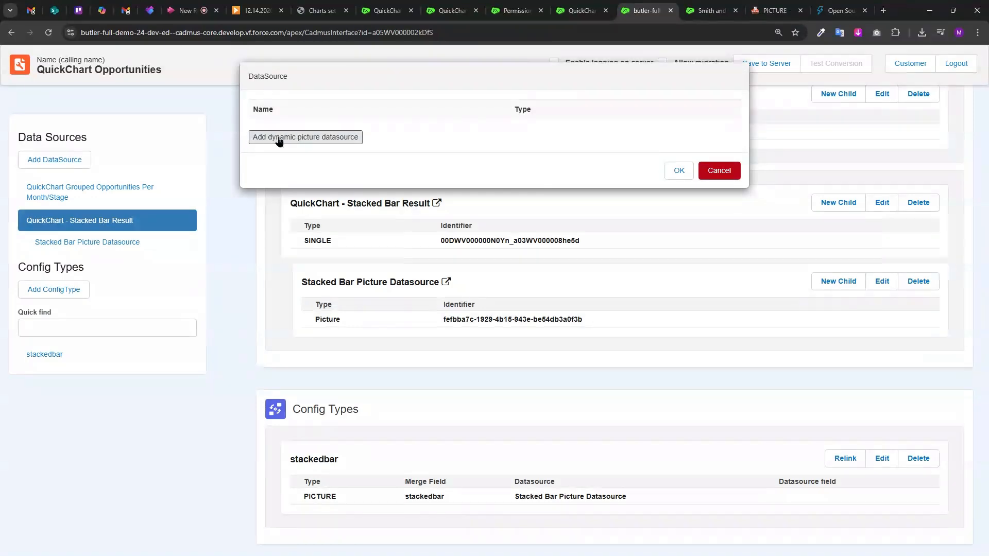
click(719, 171)
click(874, 281)
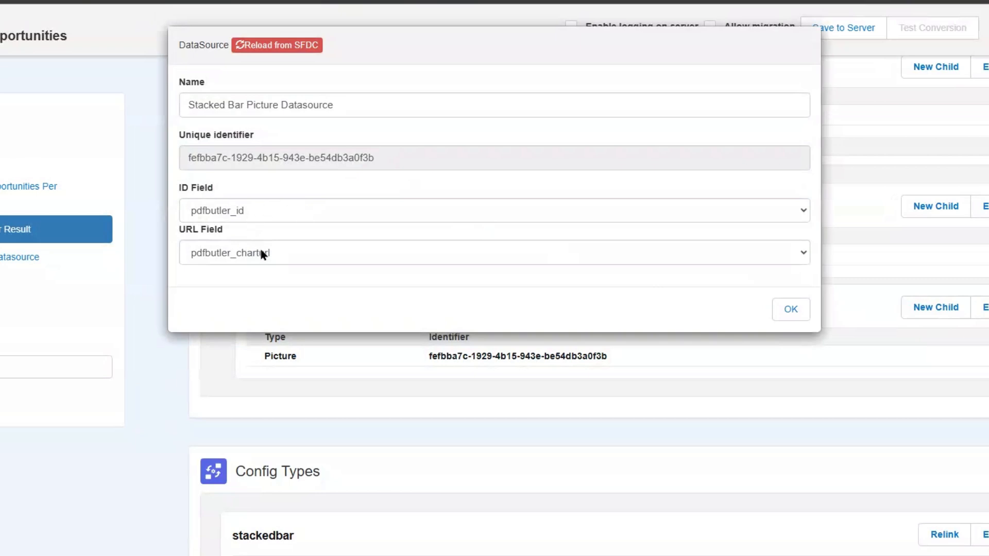
click(288, 213)
click(293, 212)
click(306, 256)
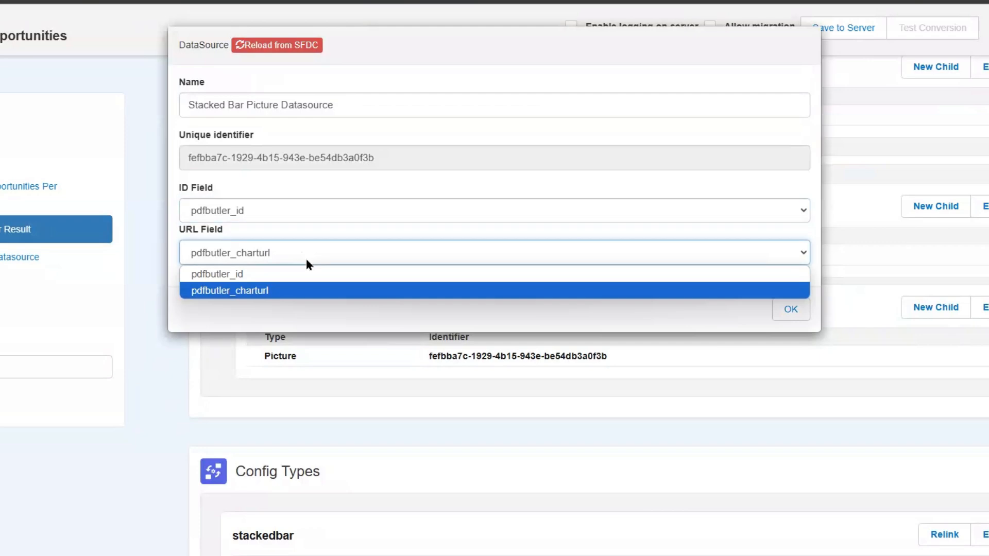
click(306, 256)
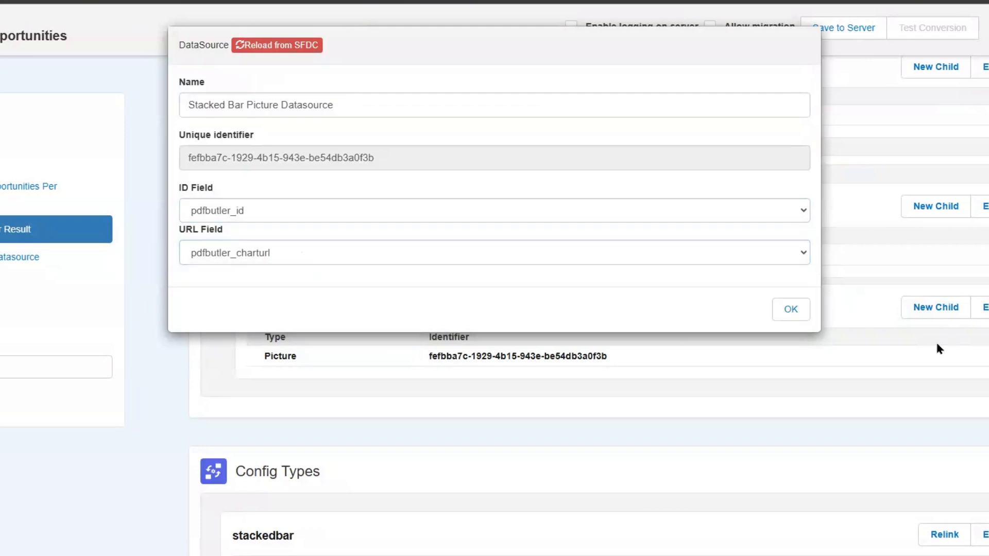
click(791, 309)
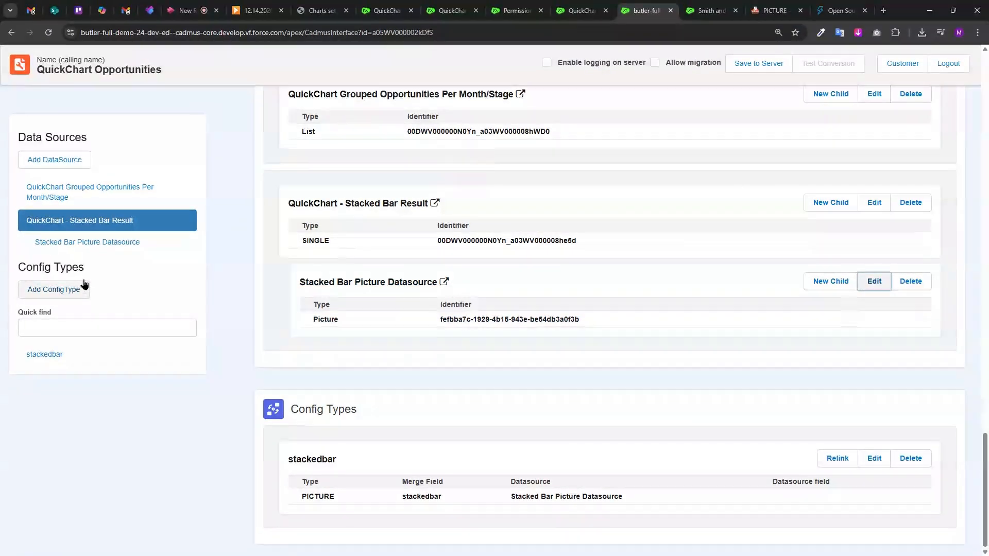
Open the stackedbar config type for editing and review its Type and Datasource options
click(95, 359)
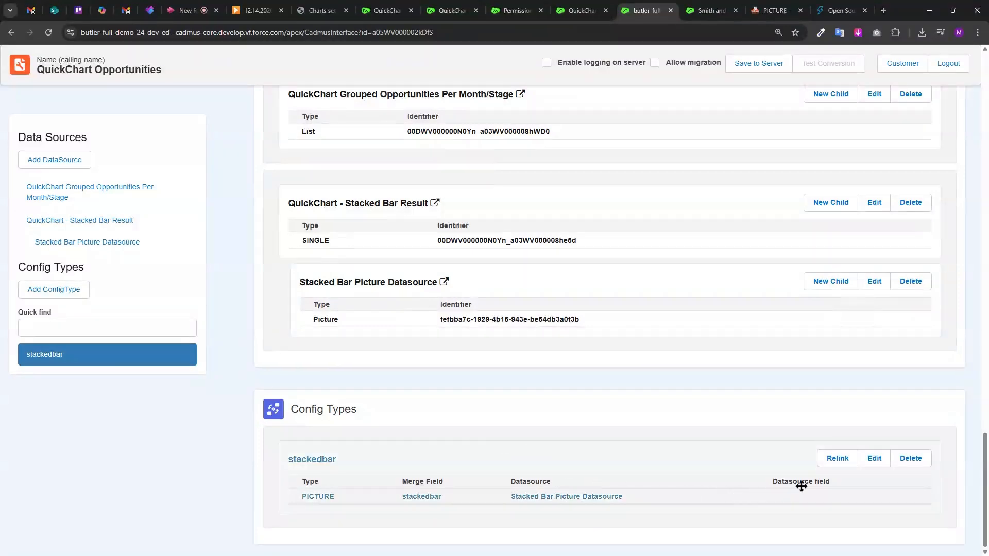
click(874, 458)
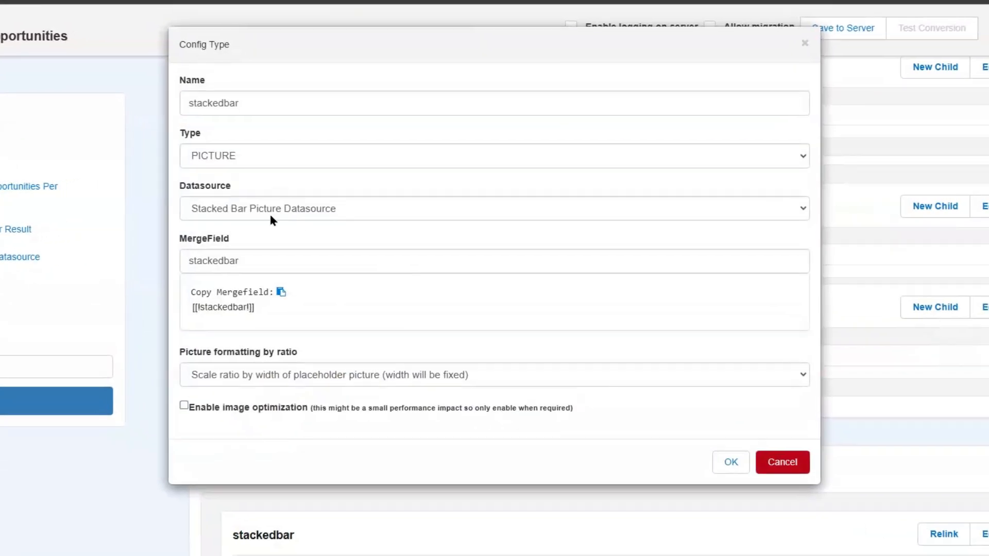
click(345, 163)
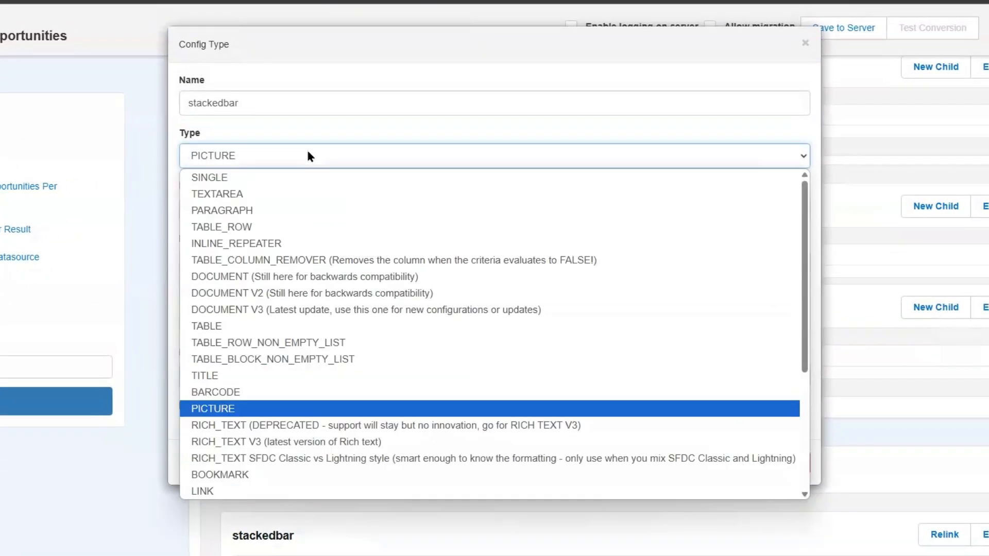
click(307, 155)
click(287, 214)
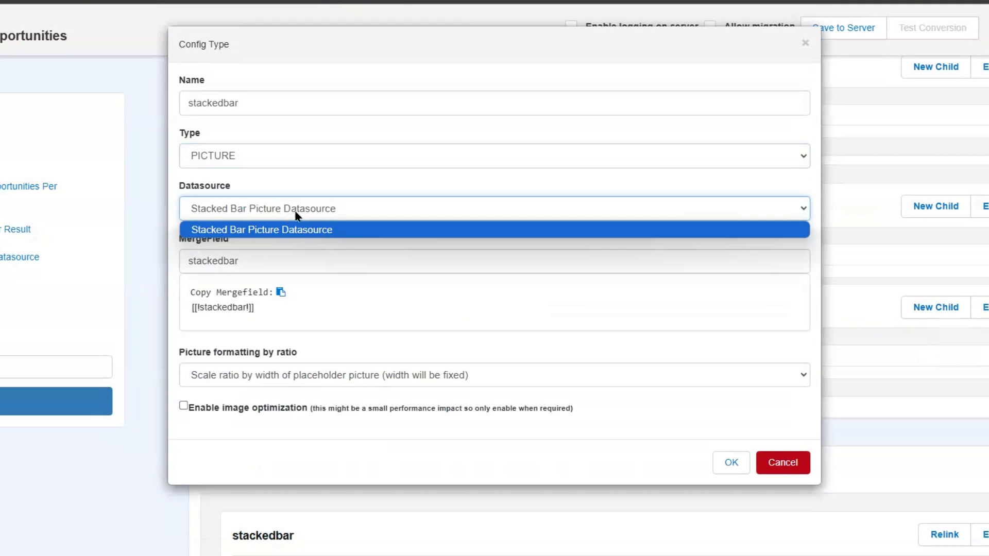
click(333, 210)
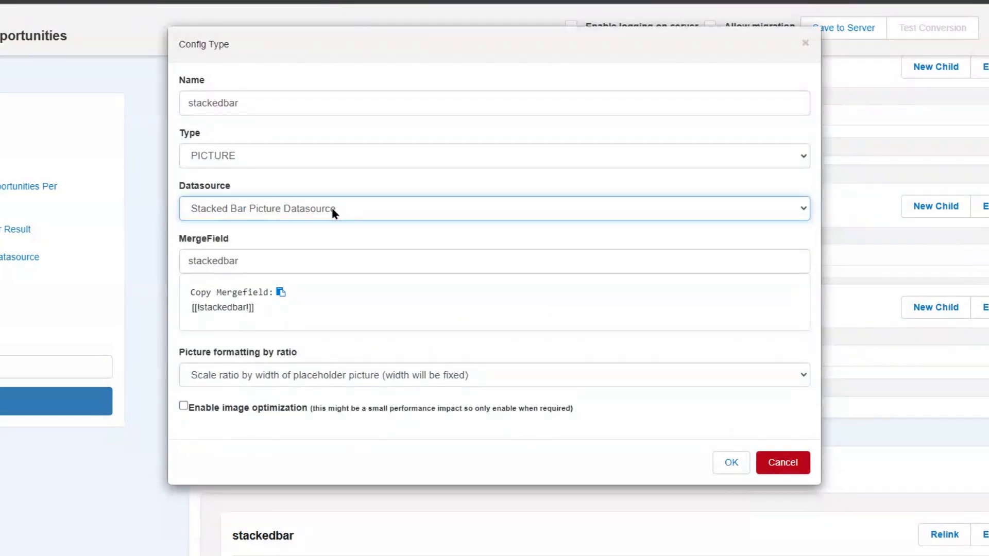
Shorten the config type's MergeField entry and pick the suggested stackedbar merge field
click(235, 262)
click(251, 264)
key(BackSpace)
key(BackSpace)
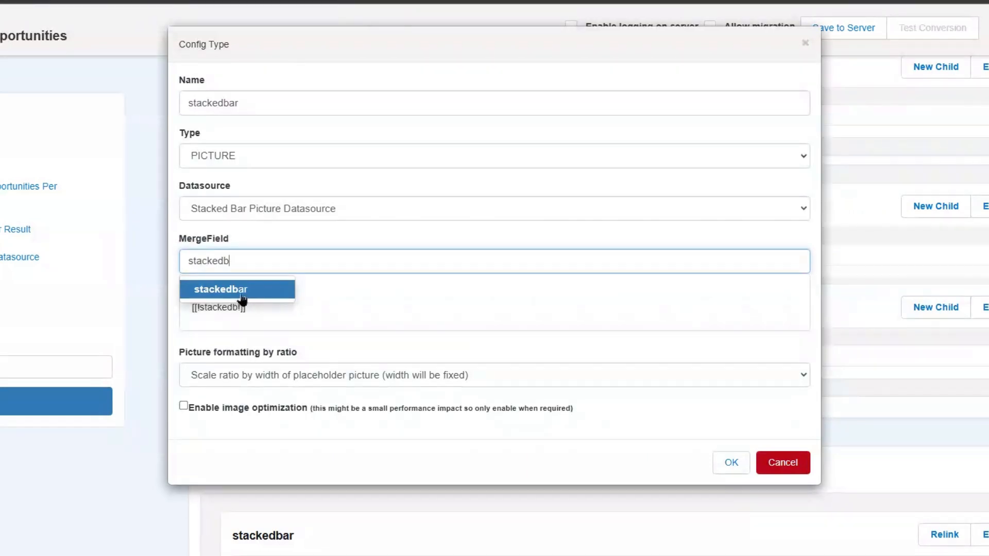
click(241, 293)
double_click(247, 259)
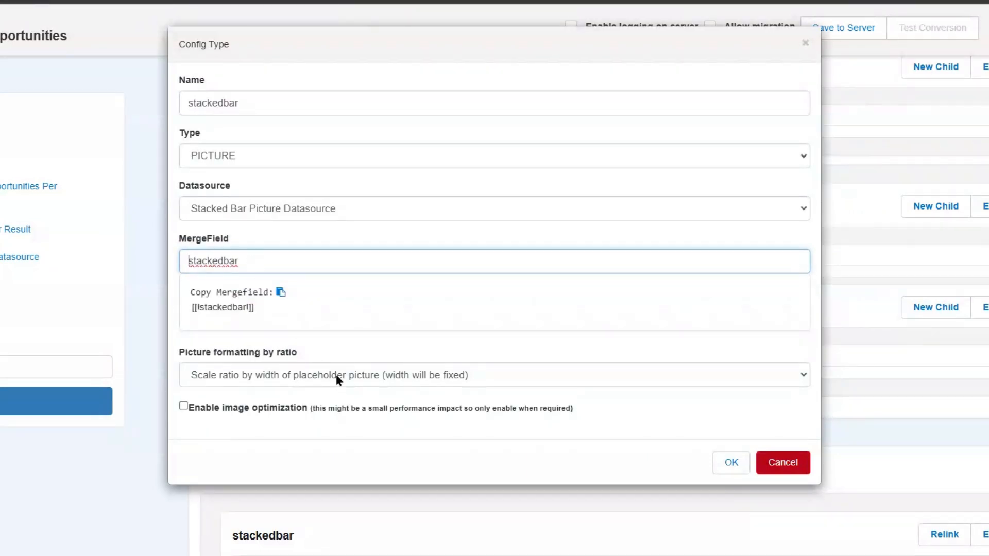
Check the picture ratio formatting options, keep scaling by placeholder width, and confirm the stackedbar config type
click(384, 377)
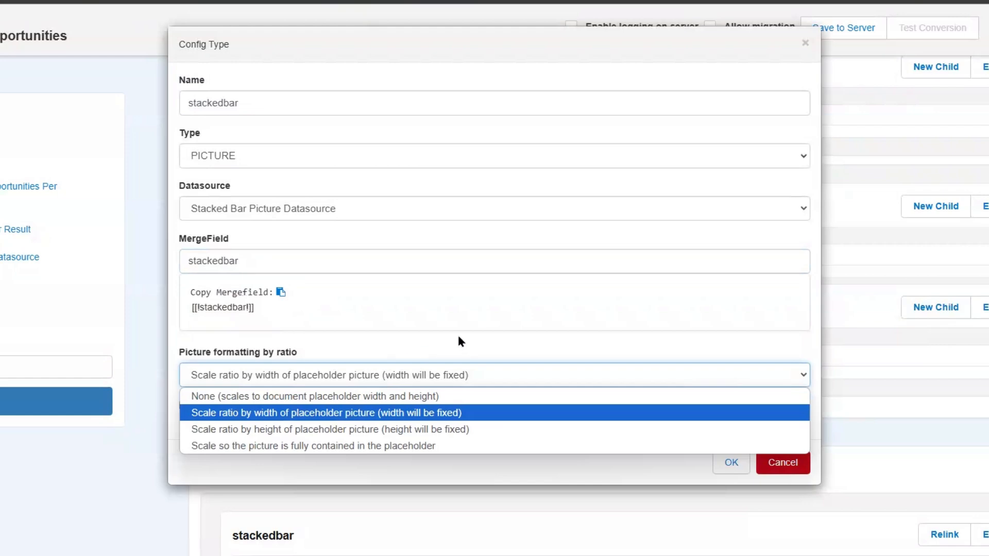
click(470, 348)
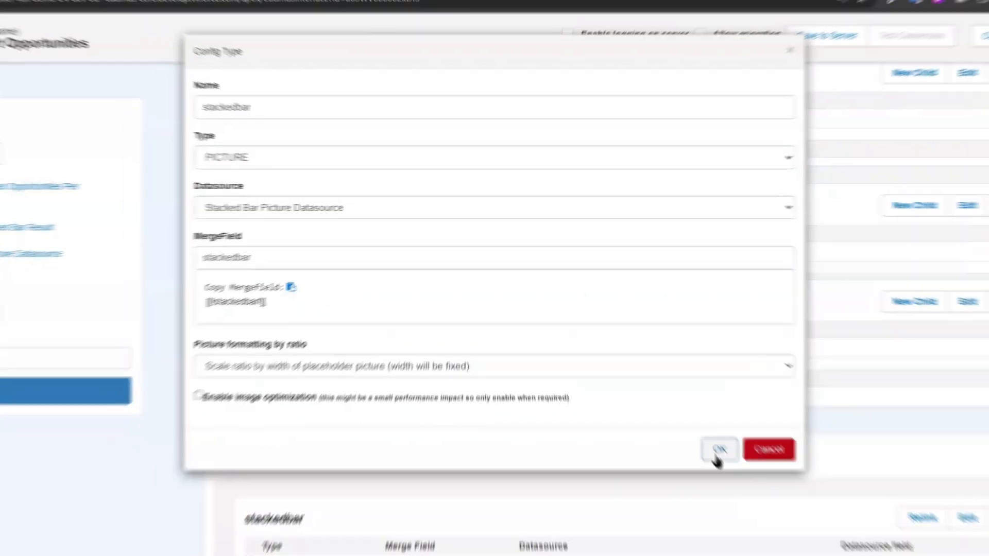
click(732, 462)
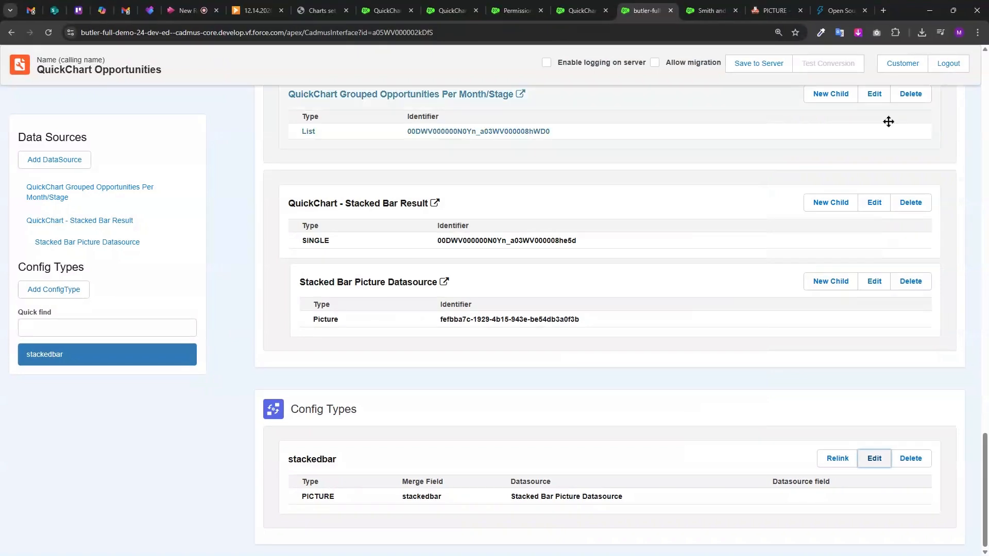
On the Smith and Company account, dismiss the old document preview and generate a new PDF preview of QuickChart Opportunities
click(713, 10)
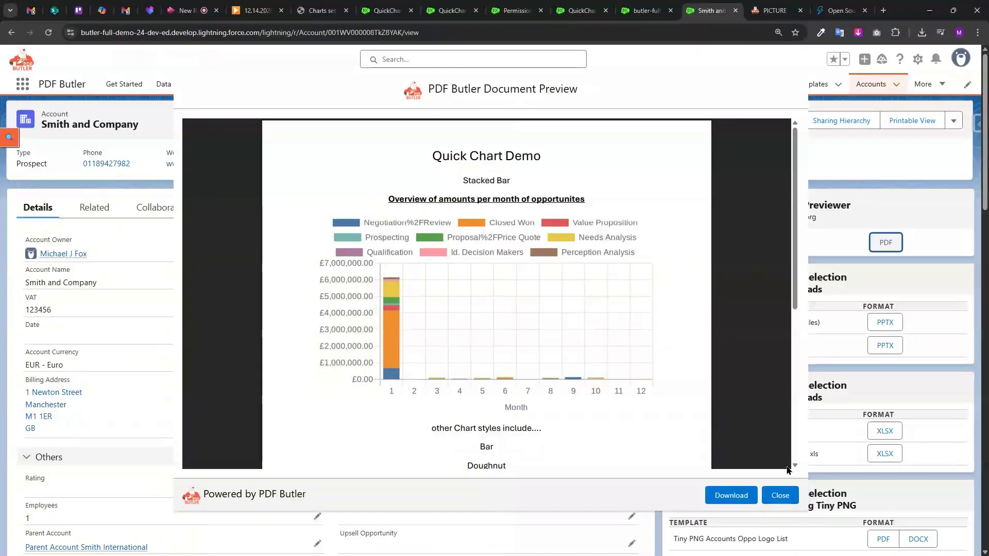
click(780, 495)
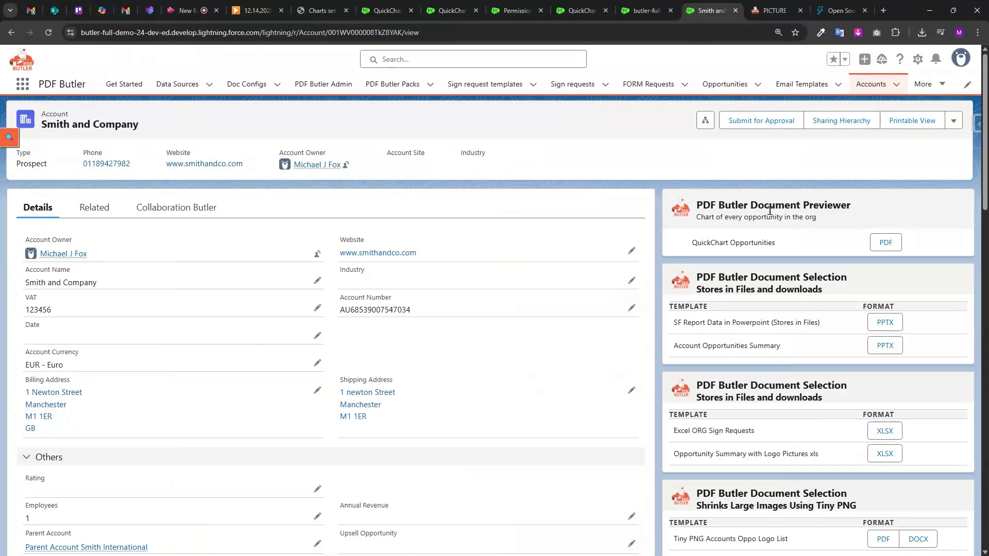
drag(698, 217, 820, 216)
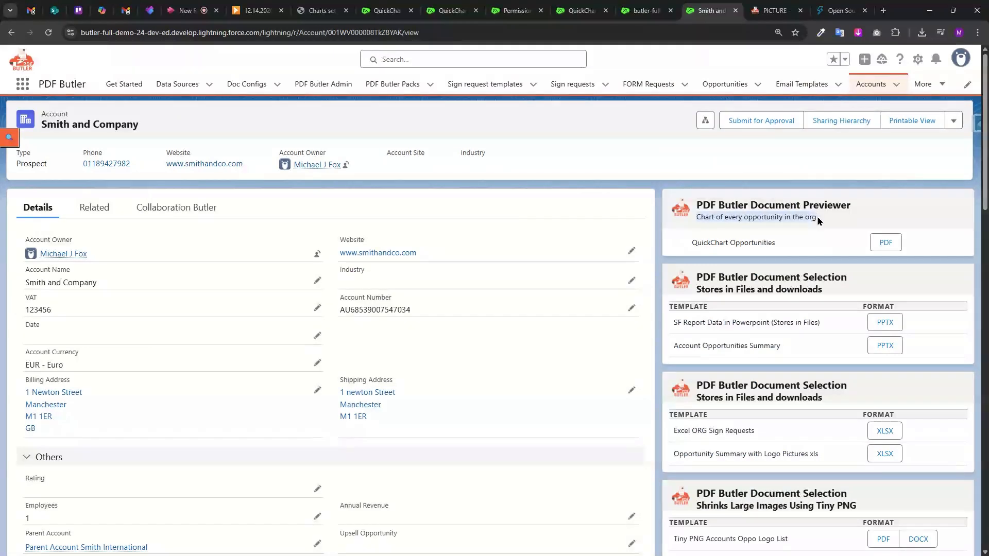
click(821, 217)
click(884, 243)
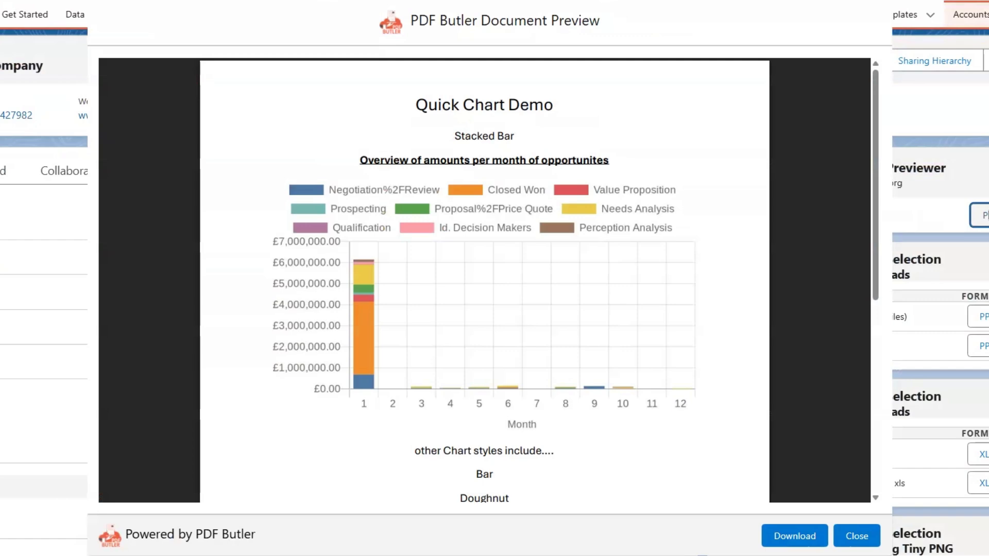
Set the chart type of the QuickChart Opportunities doc config's Stacked Bar actionable to Line and save the record
click(577, 13)
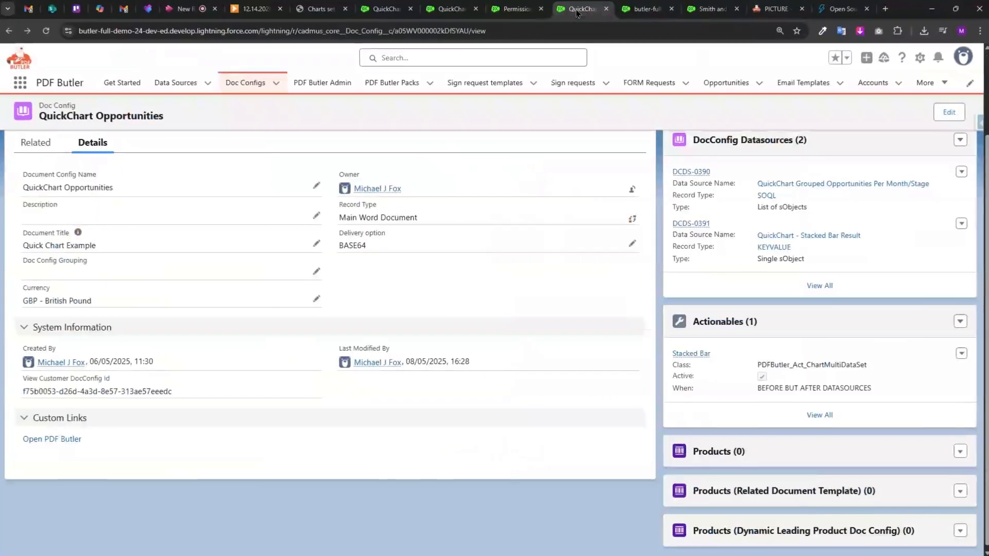
click(693, 354)
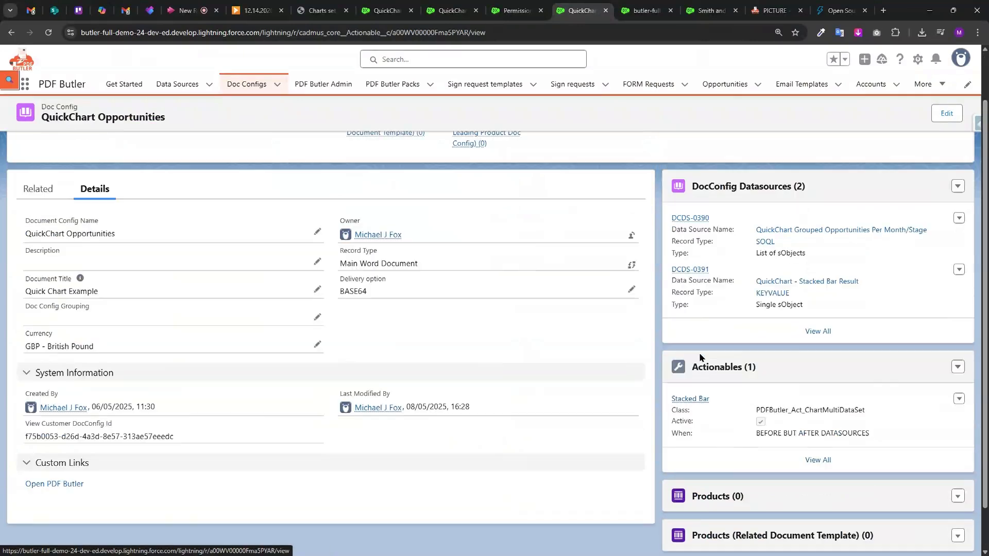
scroll(258, 363, down, 1)
click(316, 365)
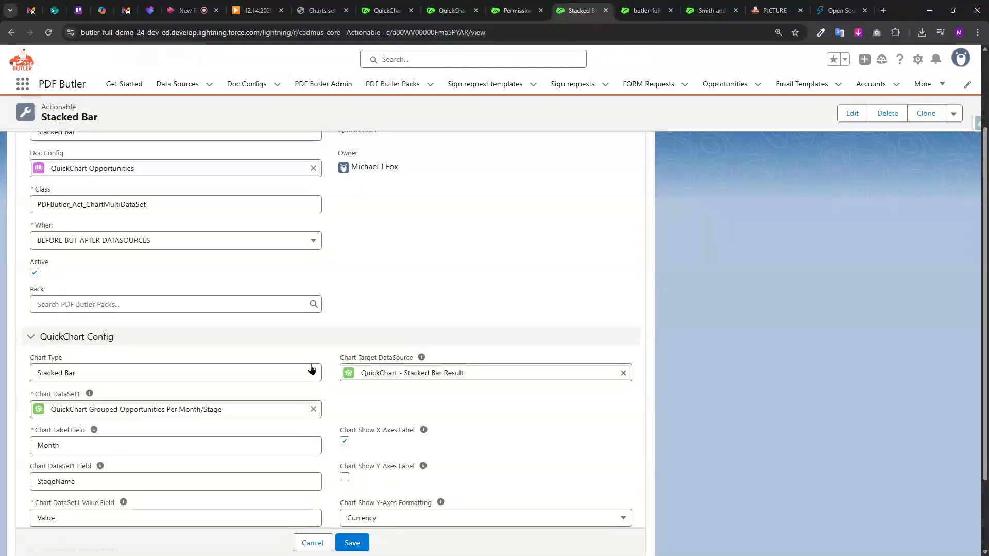
click(277, 379)
click(122, 451)
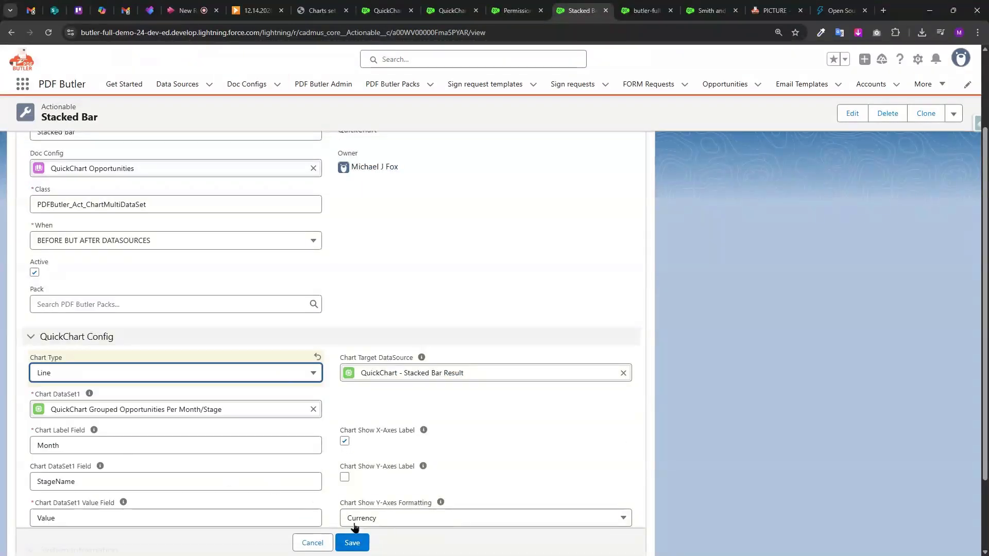
click(352, 542)
Regenerate the QuickChart Opportunities PDF preview on the Smith and Company account to check the line chart, and close it
click(708, 11)
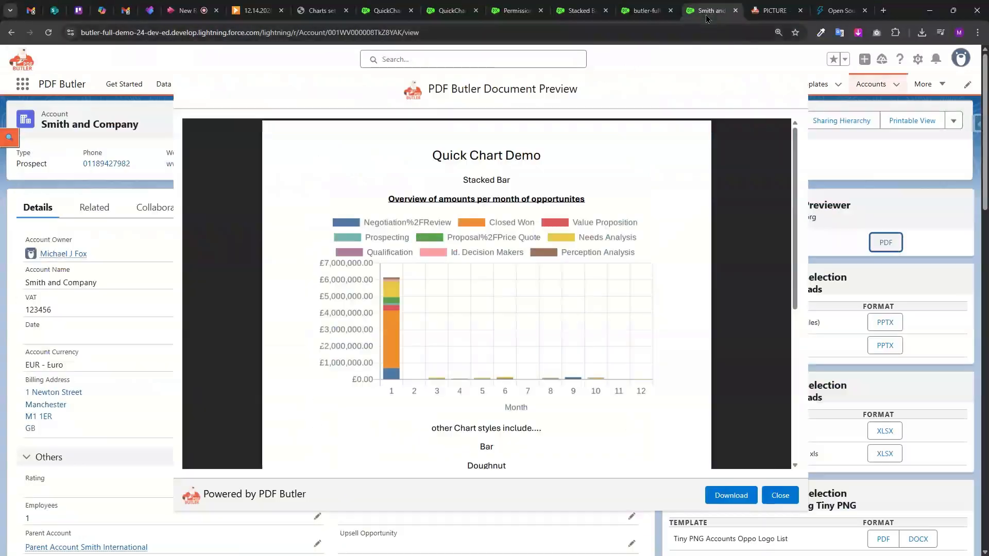
click(780, 495)
click(884, 242)
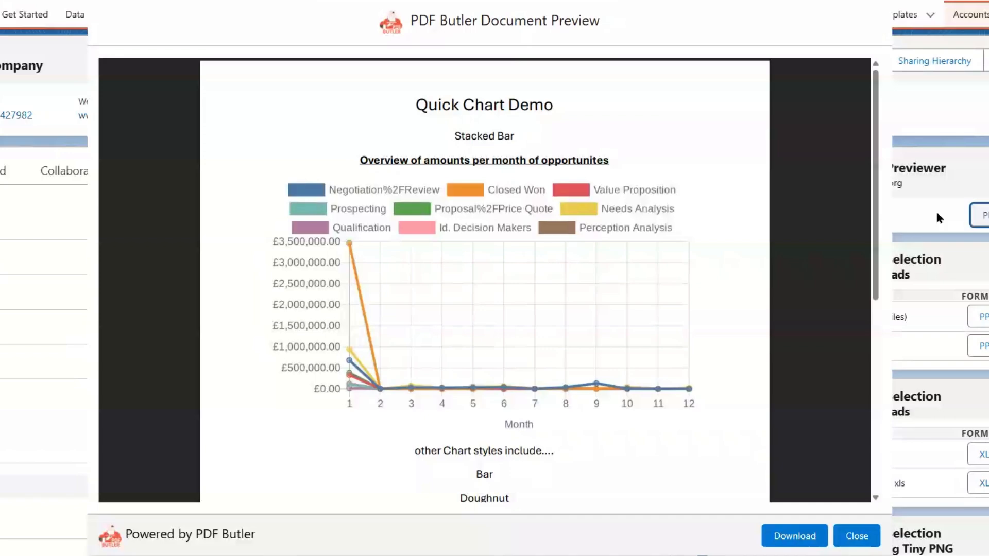
click(860, 536)
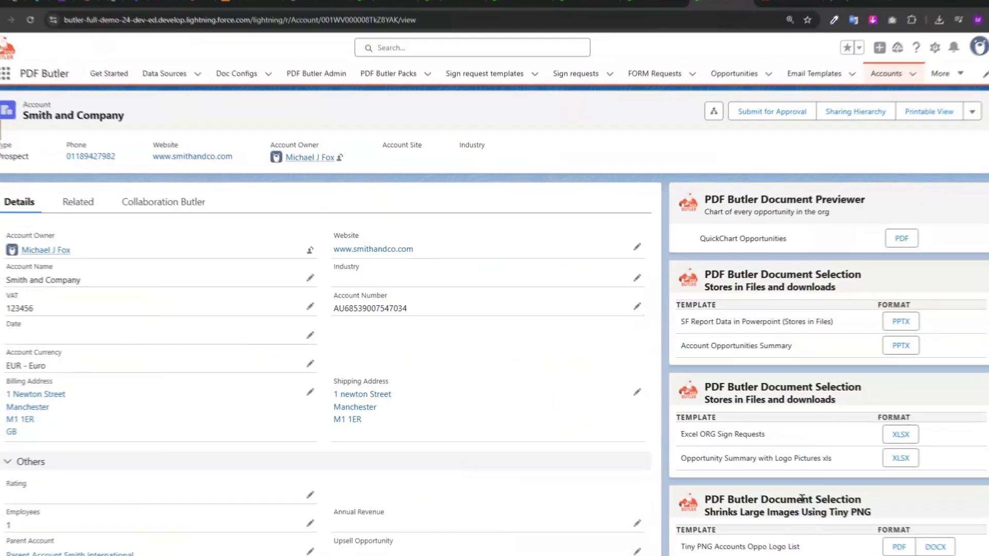